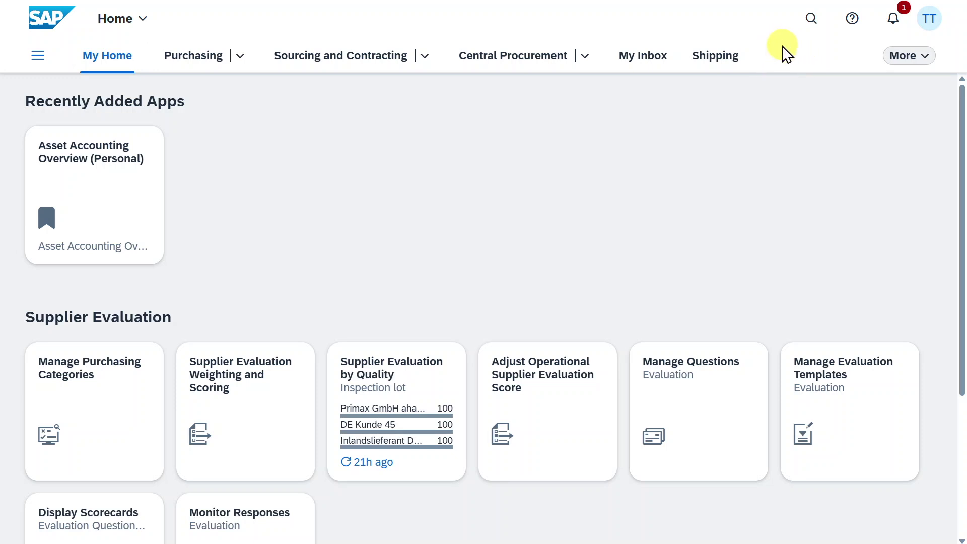
# Search the launchpad for 'manage supplier mas' and launch Manage Supplier Master Data.
pyautogui.click(808, 19)
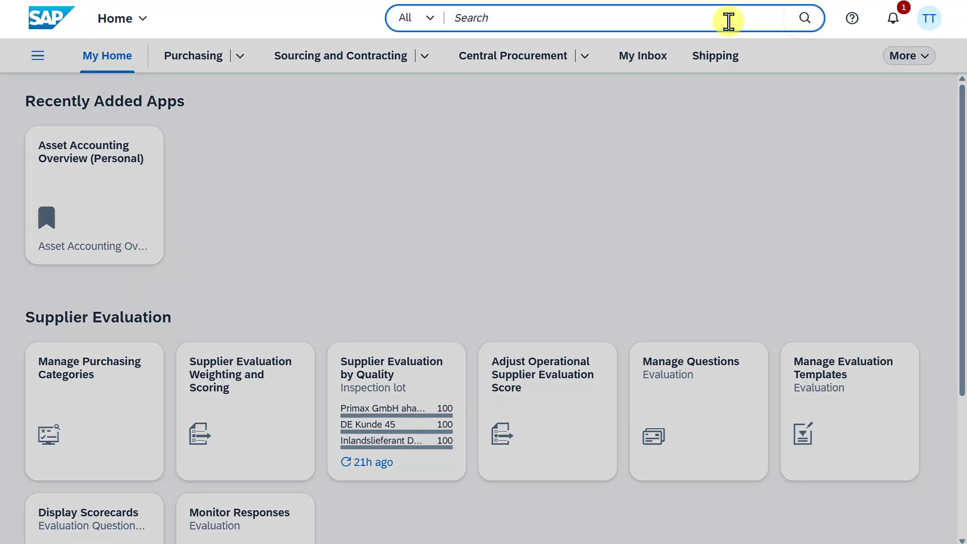
pyautogui.write('manage supplier ma')
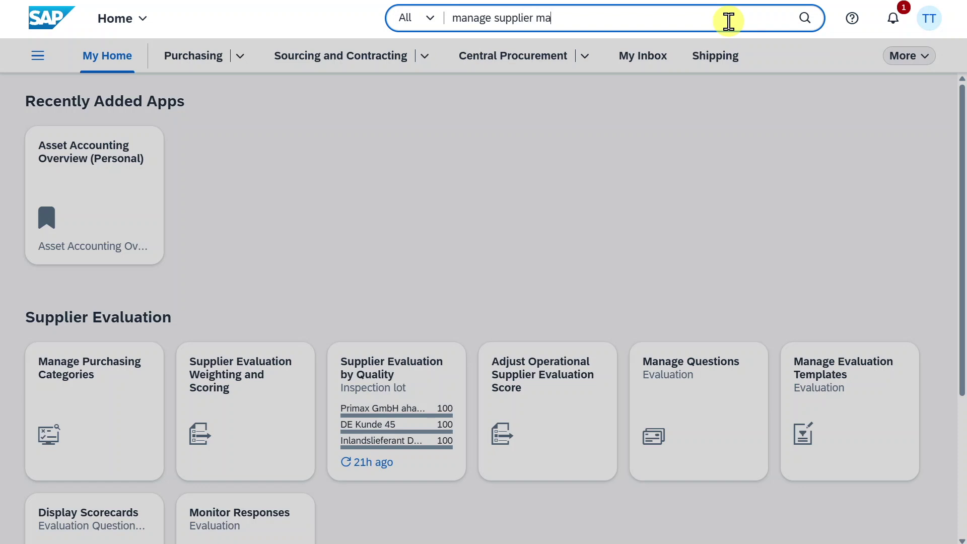
pyautogui.write('s')
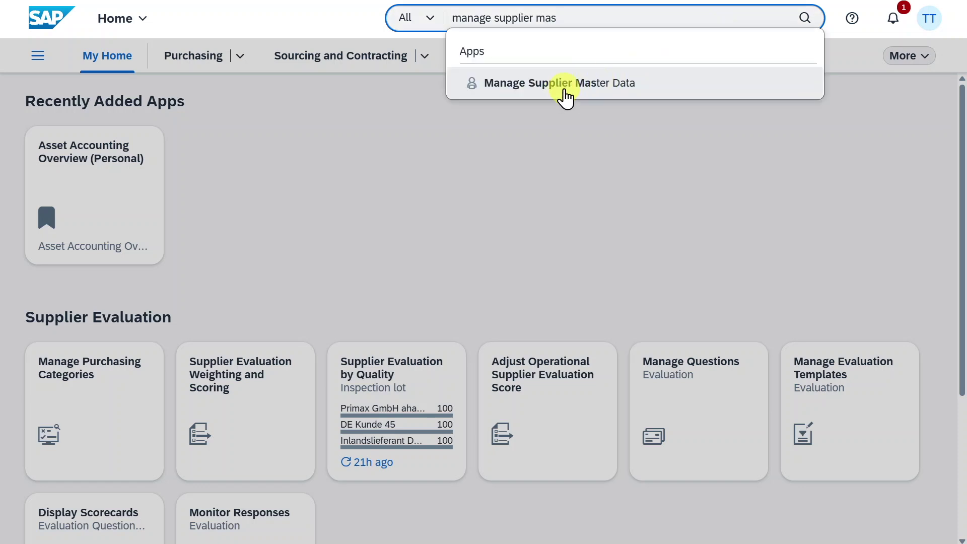
pyautogui.click(565, 94)
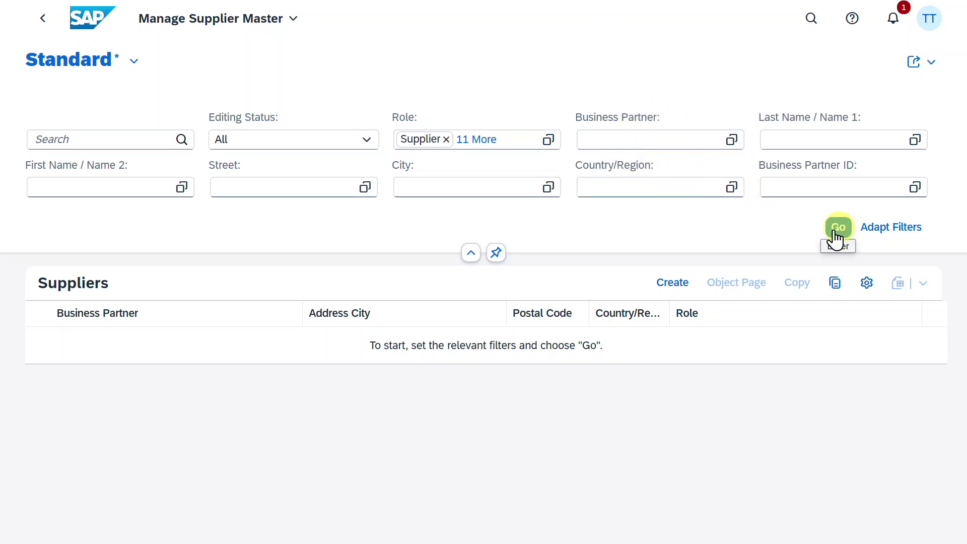
# Create a new supplier of type Organization from the Suppliers table toolbar.
pyautogui.click(675, 285)
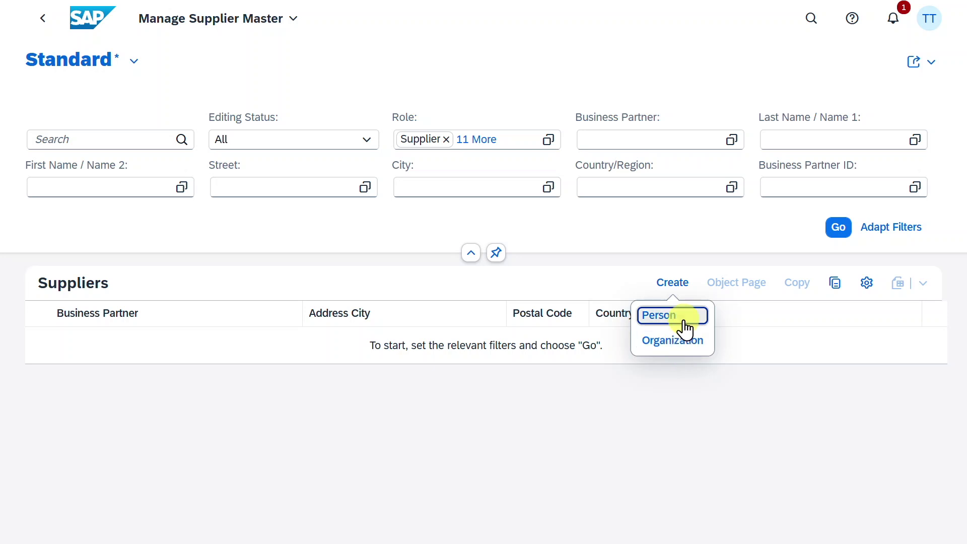
pyautogui.click(678, 343)
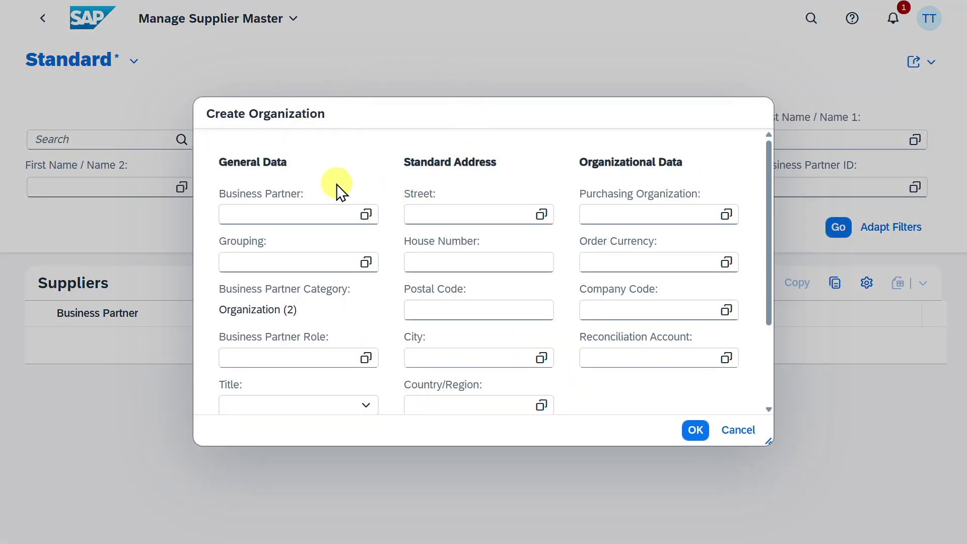
# Set Grouping to BP02 and Business Partner Role to FLVN00 Supplier (Financial Accounting).
pyautogui.click(317, 207)
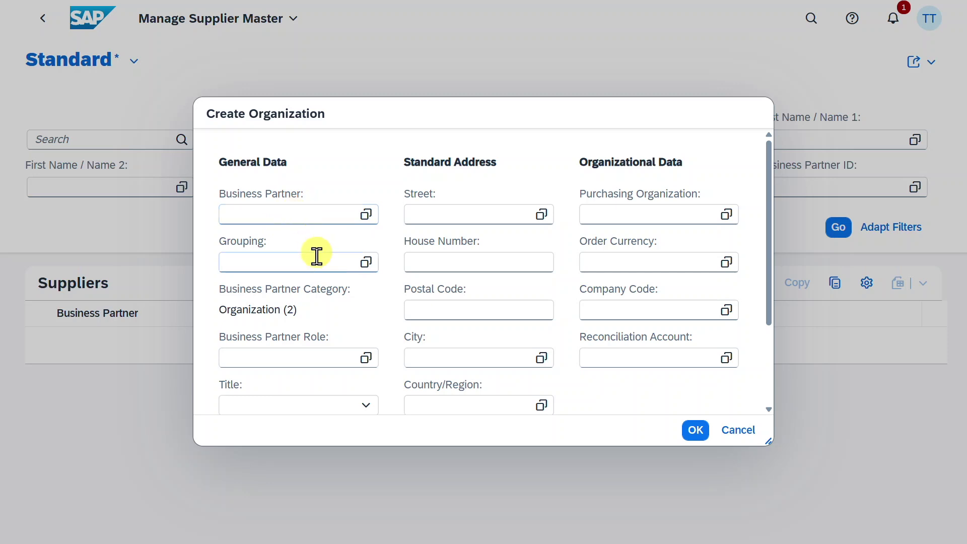
pyautogui.click(292, 267)
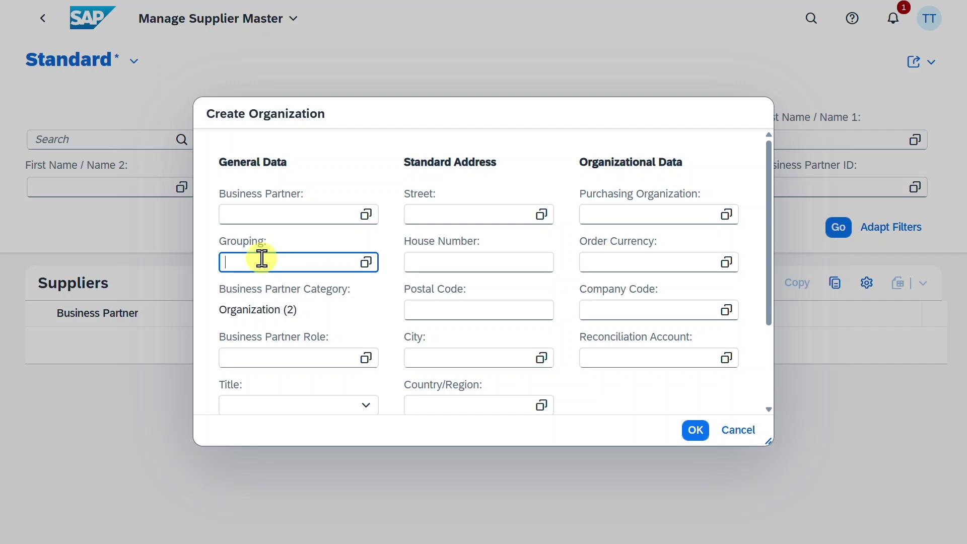
pyautogui.write('BP02')
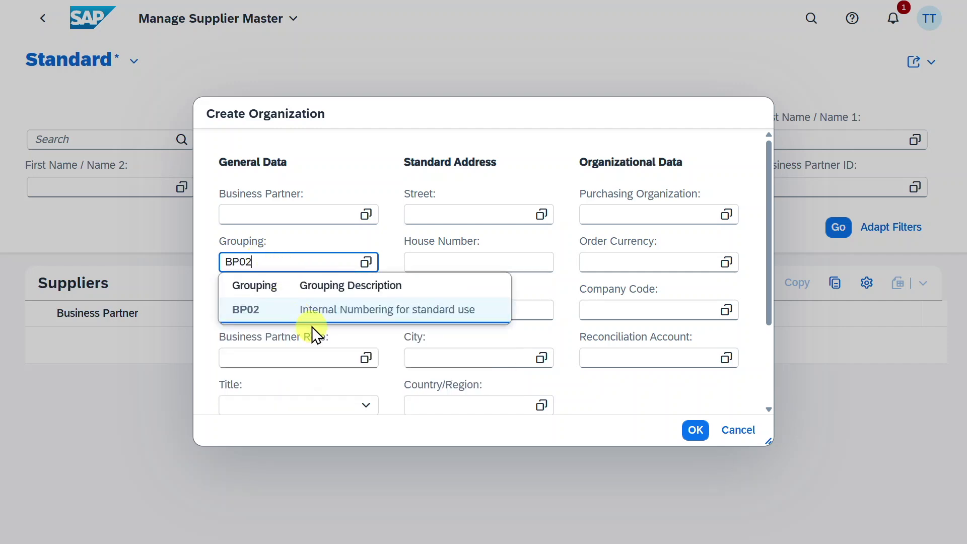
pyautogui.click(316, 322)
pyautogui.click(296, 356)
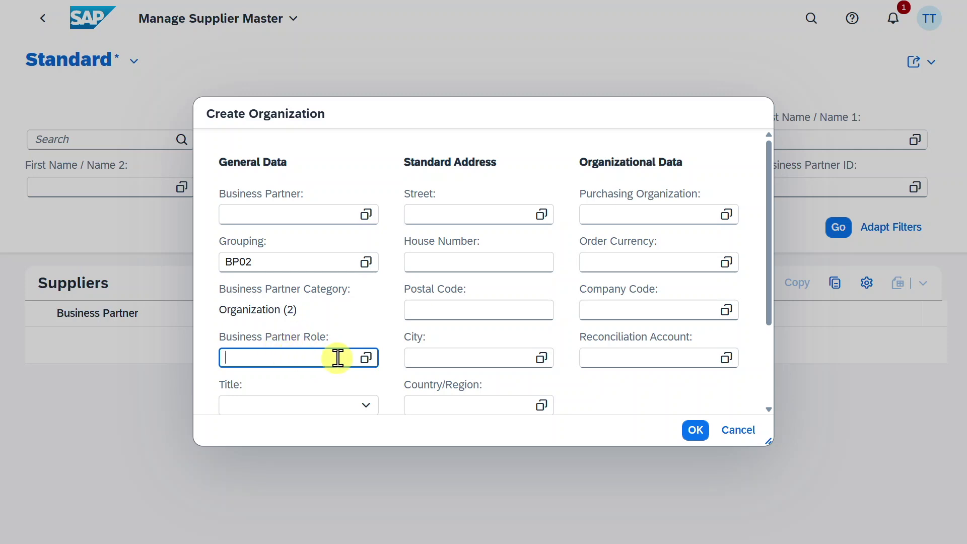
pyautogui.click(366, 358)
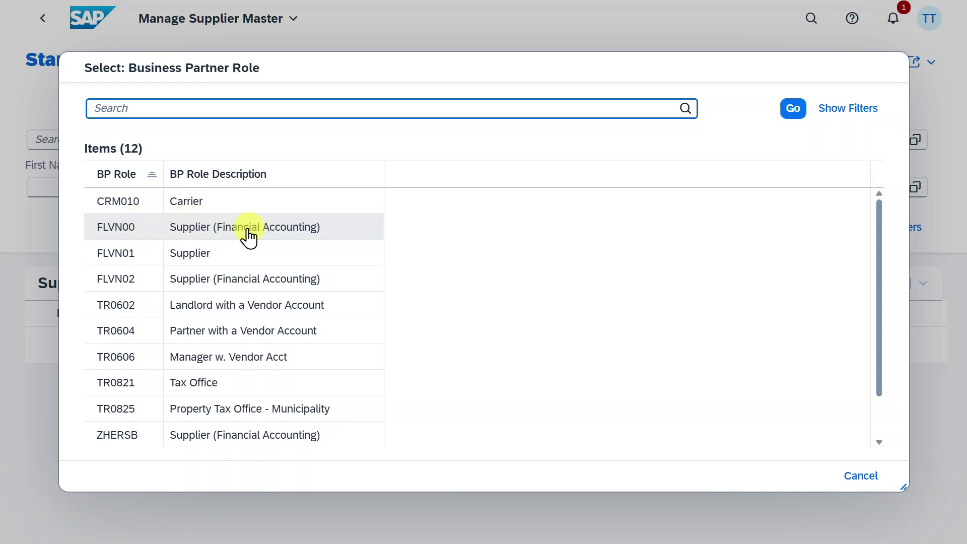
pyautogui.click(246, 232)
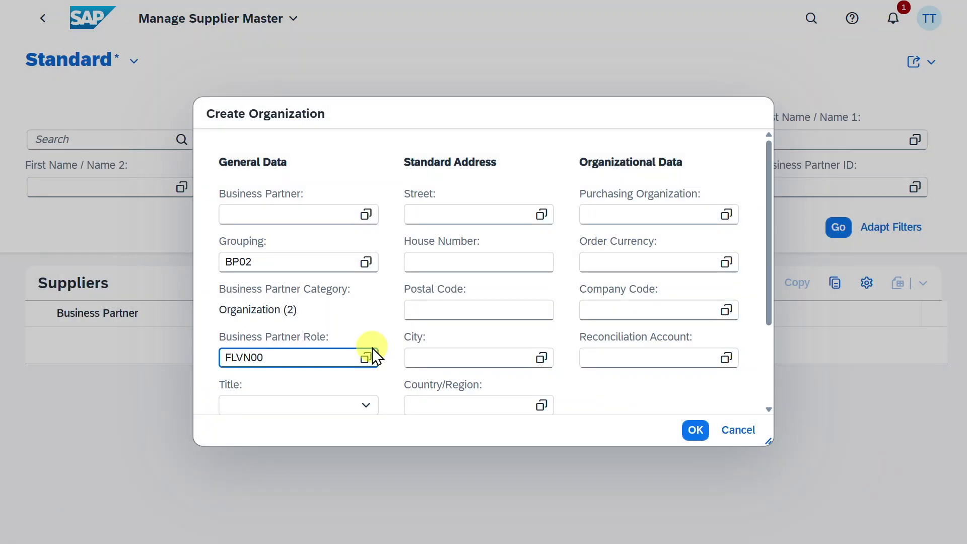
# Enter 'Test Vendor' as the organization's Name 1.
pyautogui.scroll(-2, 373, 347)
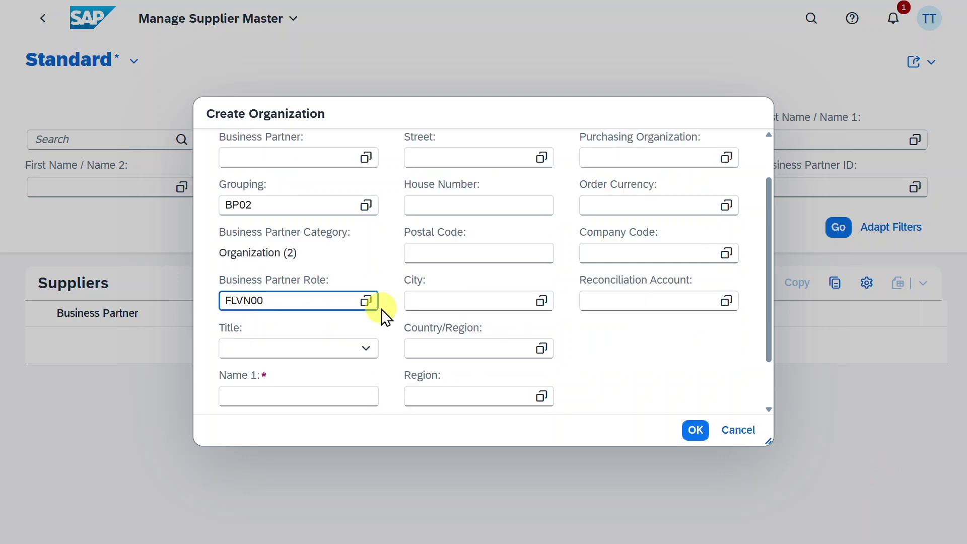
pyautogui.scroll(-2, 367, 347)
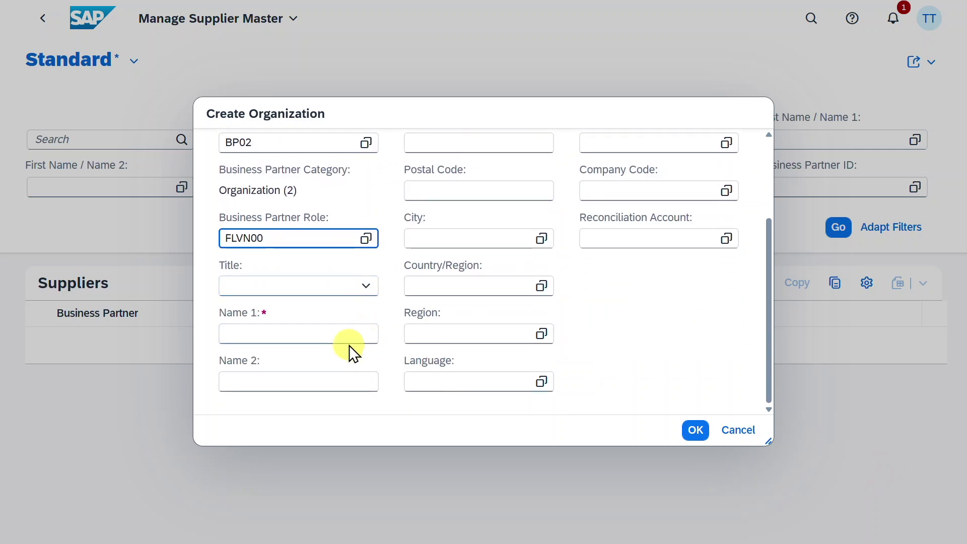
pyautogui.click(349, 336)
pyautogui.click(349, 336)
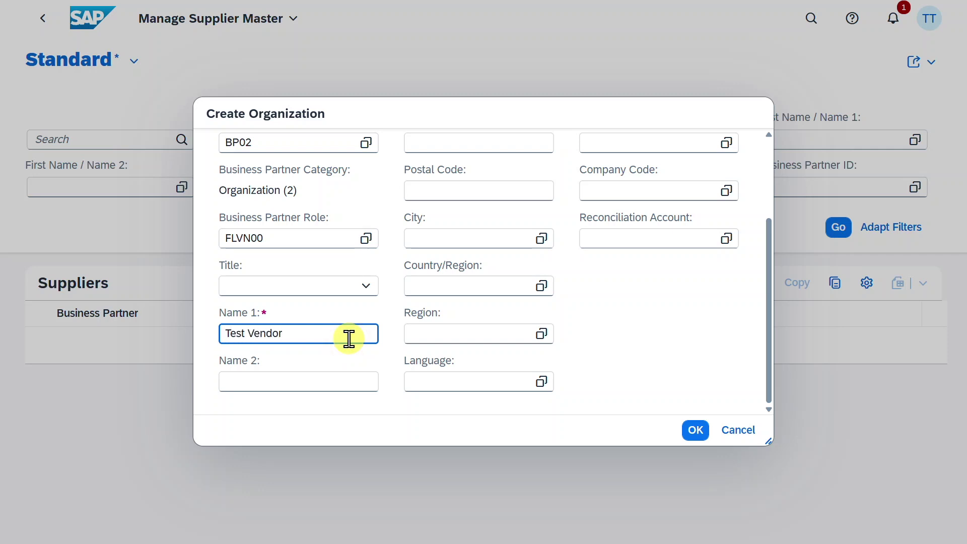
pyautogui.scroll(4, 347, 336)
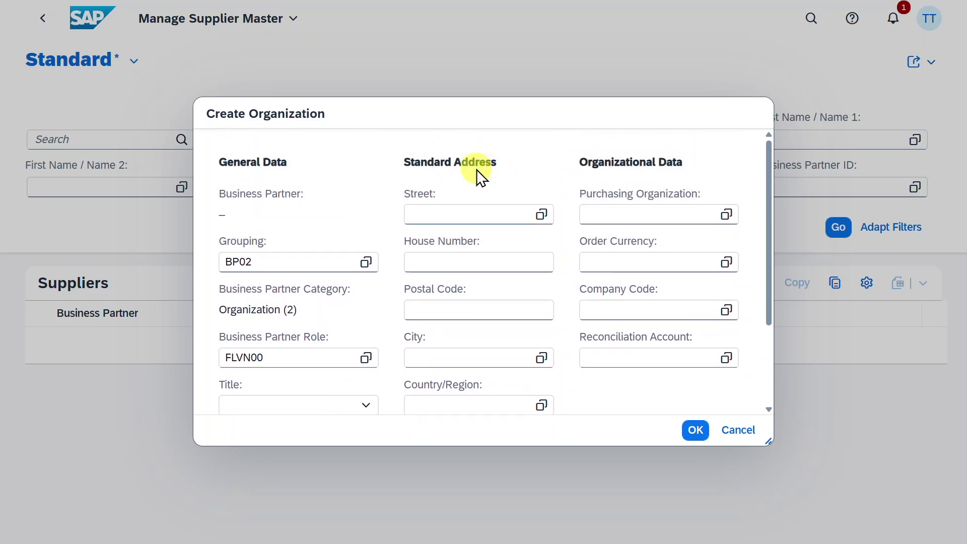
# Assign purchasing organization and company code 1010 with reconciliation account 12110000, and confirm.
pyautogui.click(676, 215)
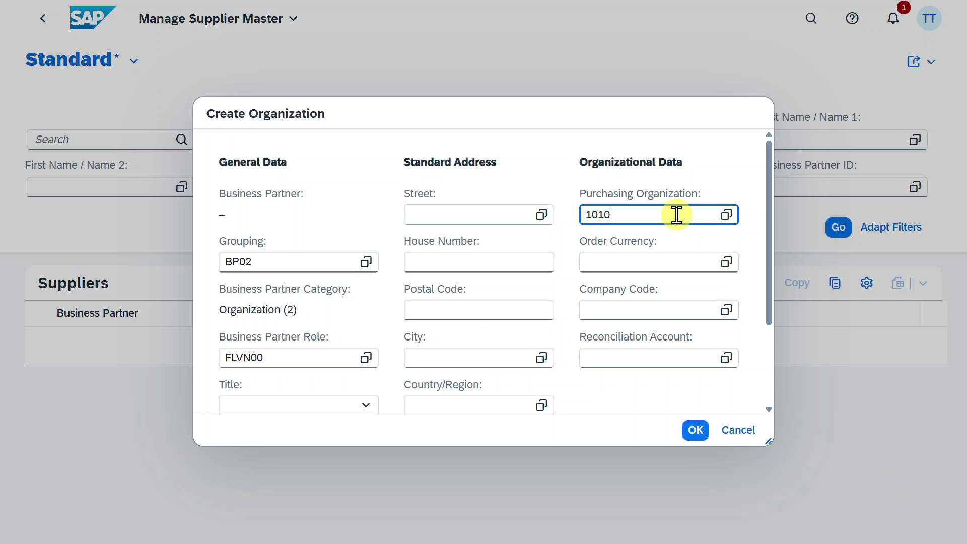
pyautogui.click(665, 272)
pyautogui.click(676, 315)
pyautogui.write('1010')
pyautogui.click(652, 361)
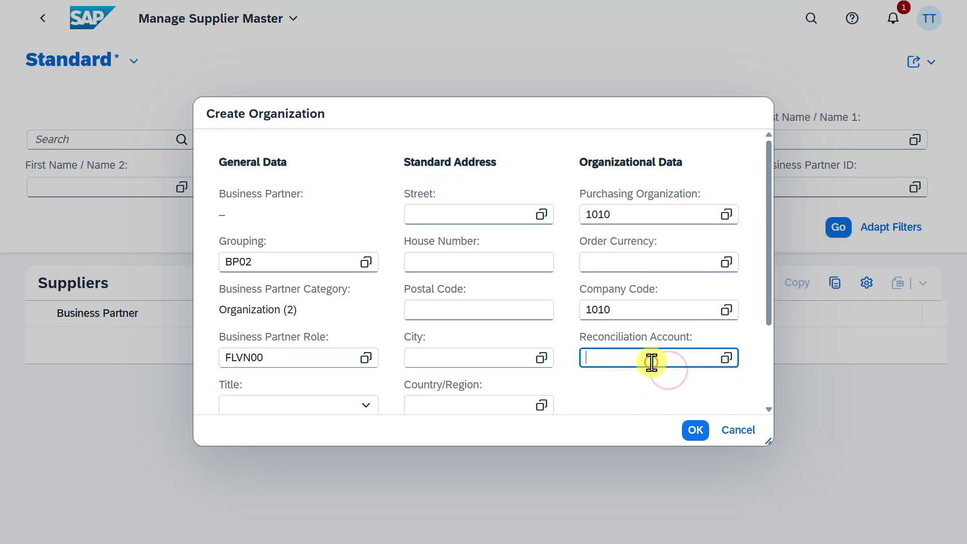
pyautogui.write('12110000')
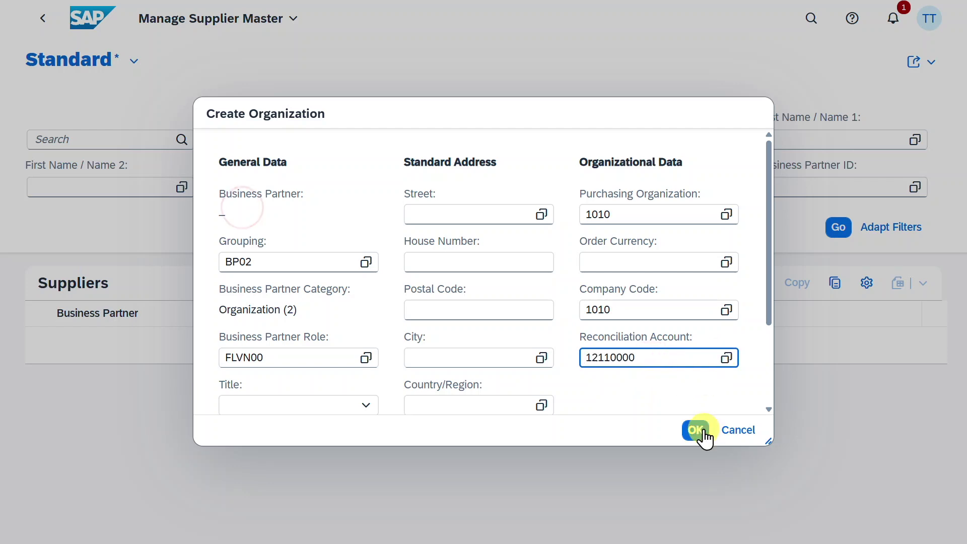
pyautogui.click(701, 432)
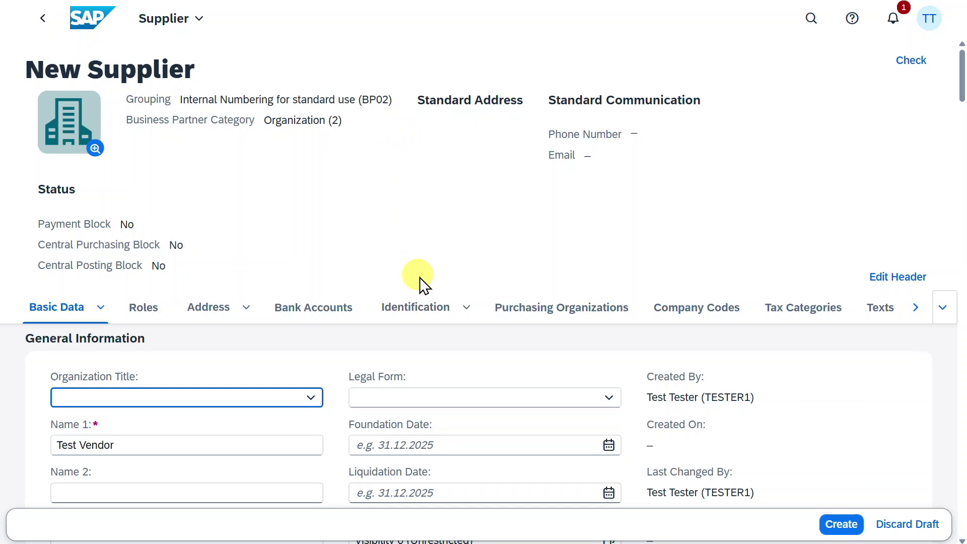
# Add FLVN01 Supplier as a second role in the Roles table.
pyautogui.scroll(-2, 654, 368)
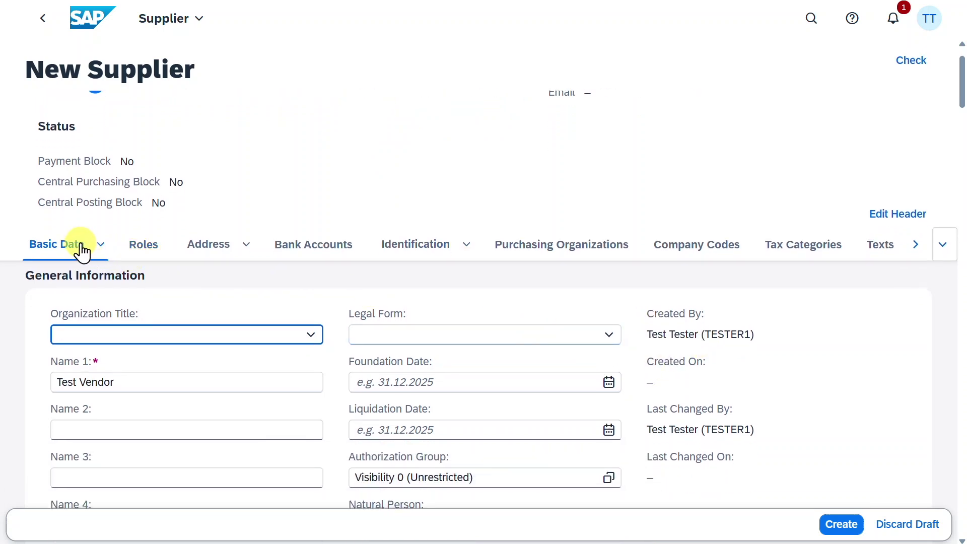
pyautogui.click(142, 245)
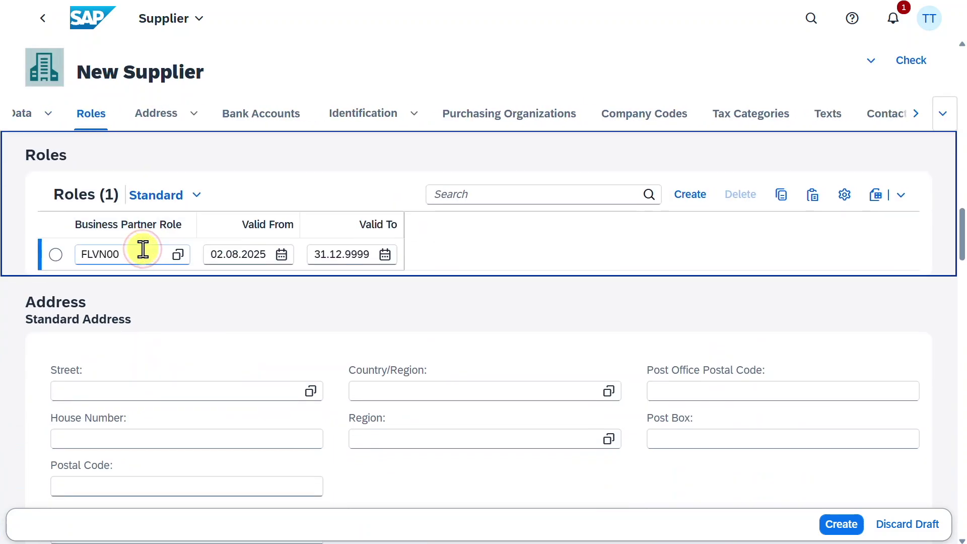
pyautogui.click(701, 203)
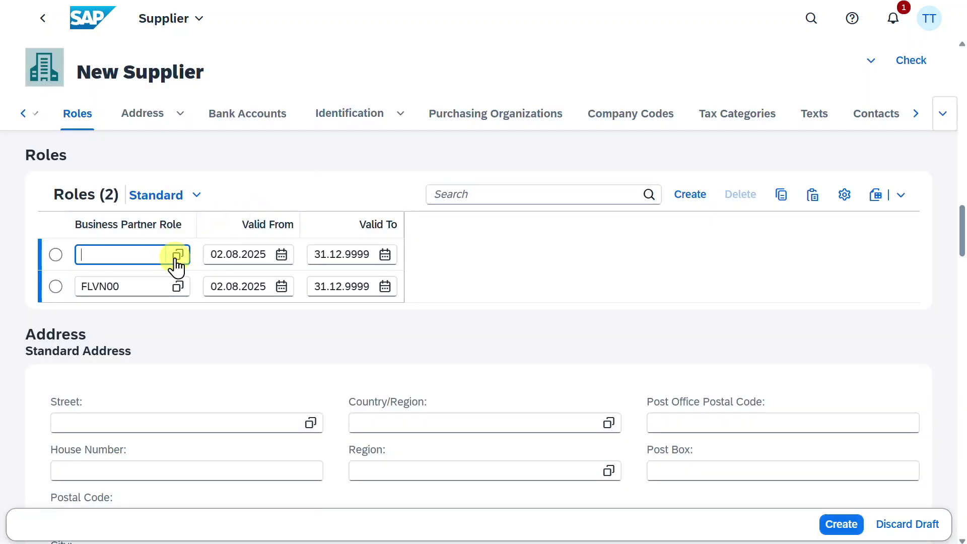
pyautogui.click(177, 255)
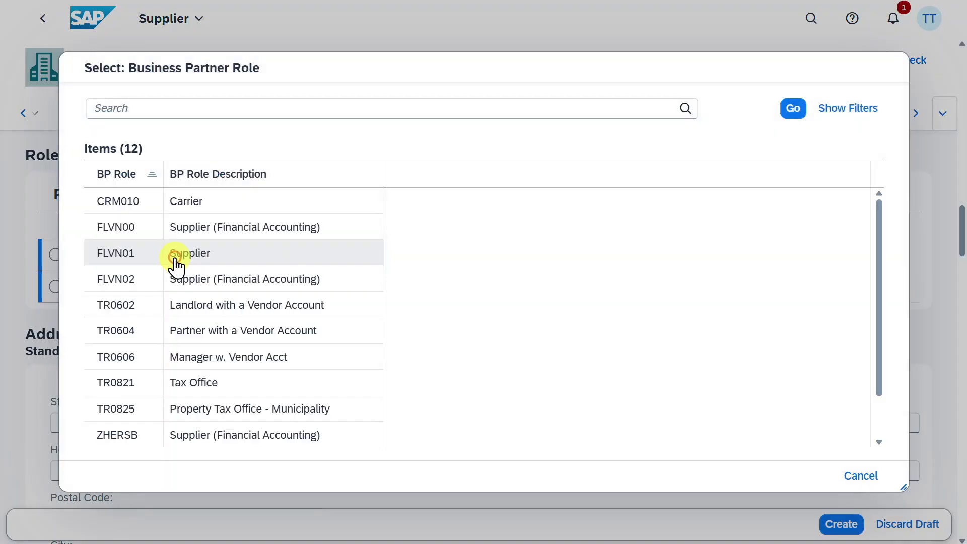
pyautogui.click(144, 263)
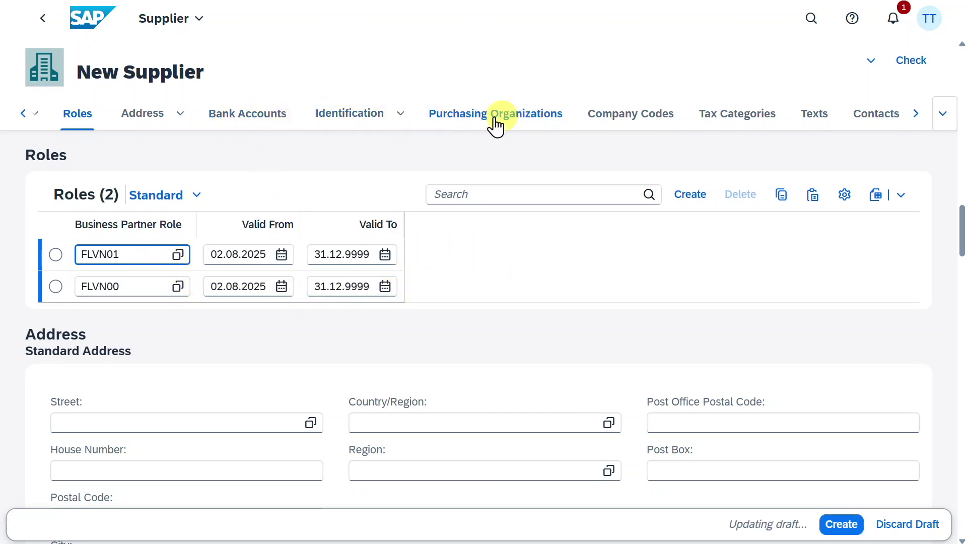
# Add a bank account with bank key 10011001 and its account number, then open its details.
pyautogui.click(256, 126)
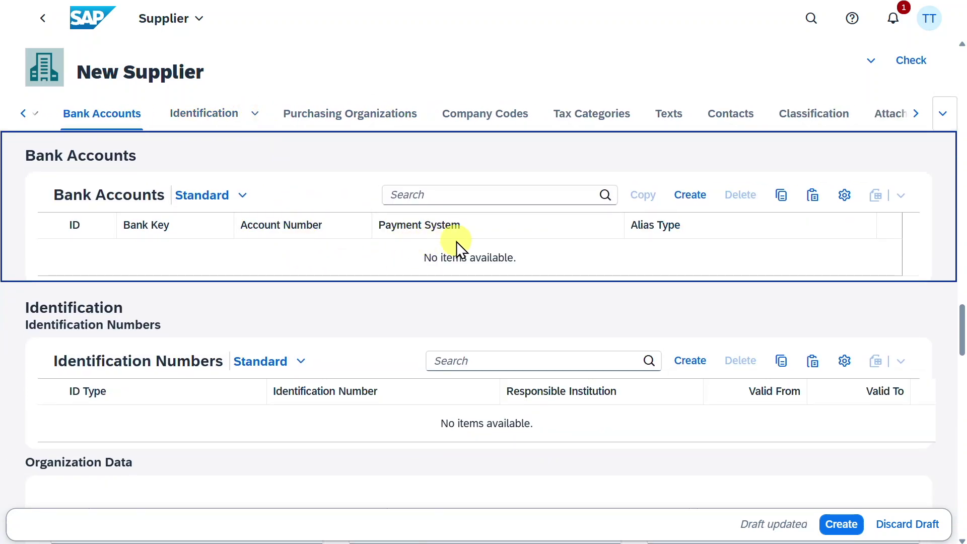
pyautogui.click(701, 197)
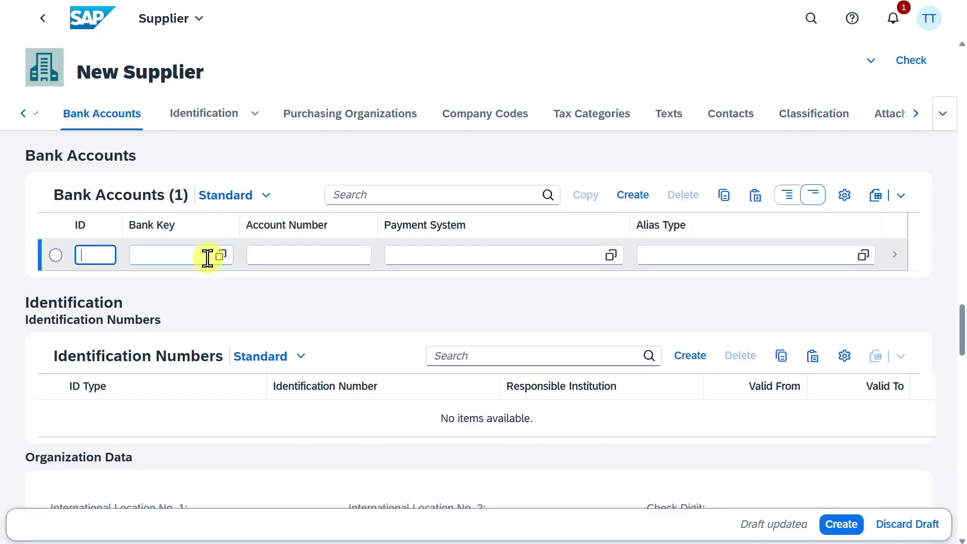
pyautogui.click(220, 255)
pyautogui.click(225, 264)
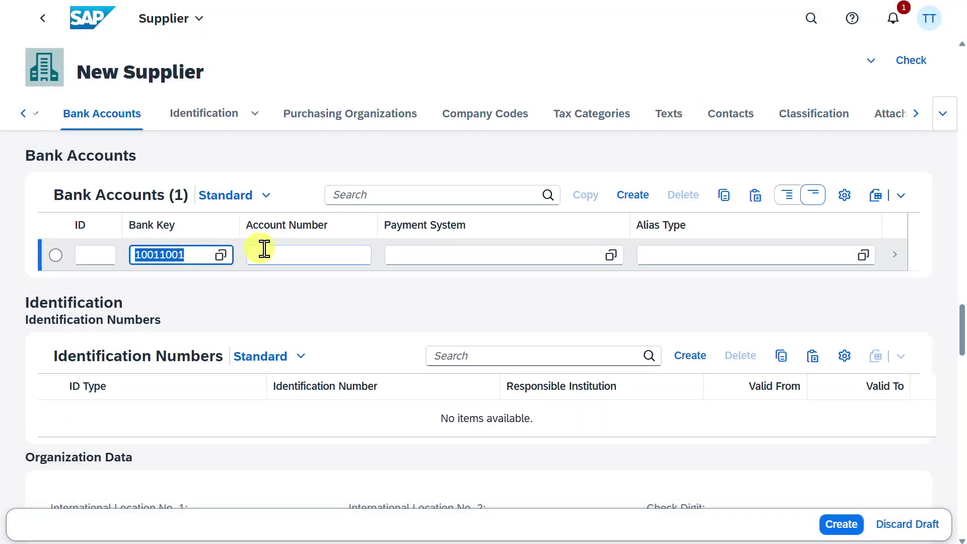
pyautogui.click(295, 251)
pyautogui.write('10011001')
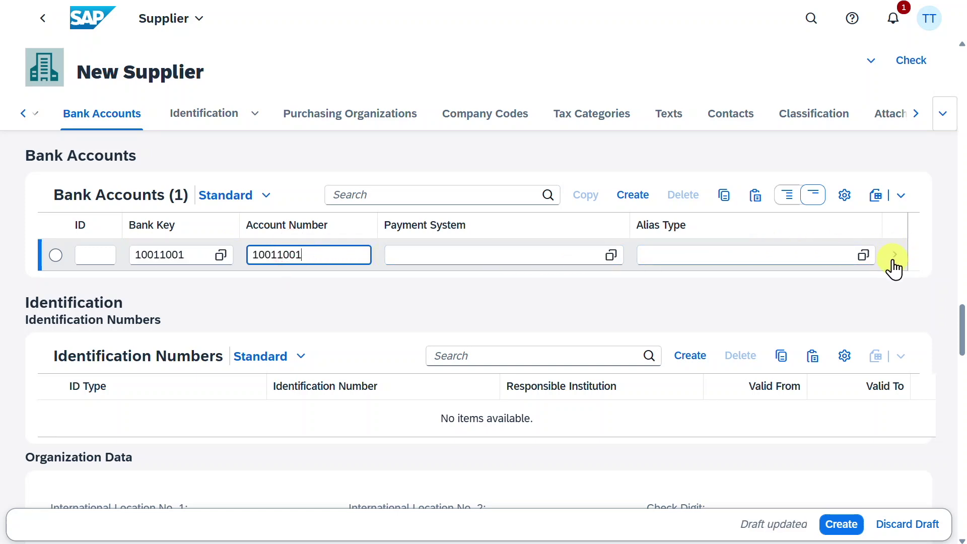
pyautogui.click(900, 255)
# Propose an IBAN for the N26 bank account and apply it back to the supplier.
pyautogui.scroll(-2, 554, 288)
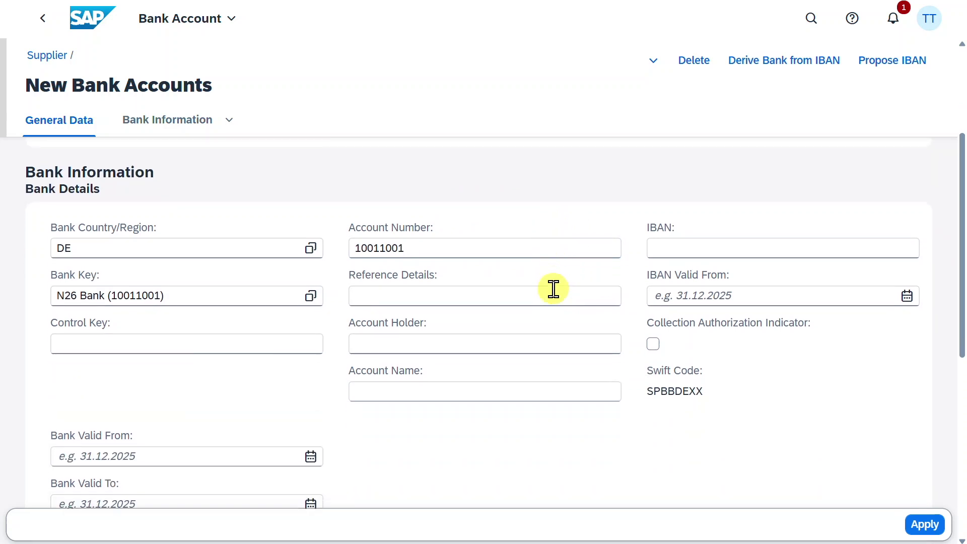
pyautogui.scroll(2, 553, 289)
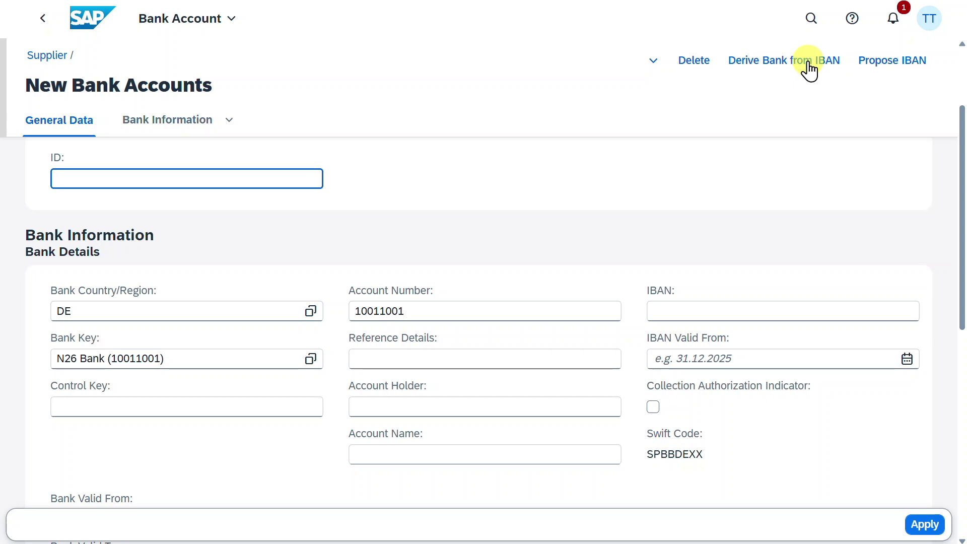
pyautogui.click(892, 64)
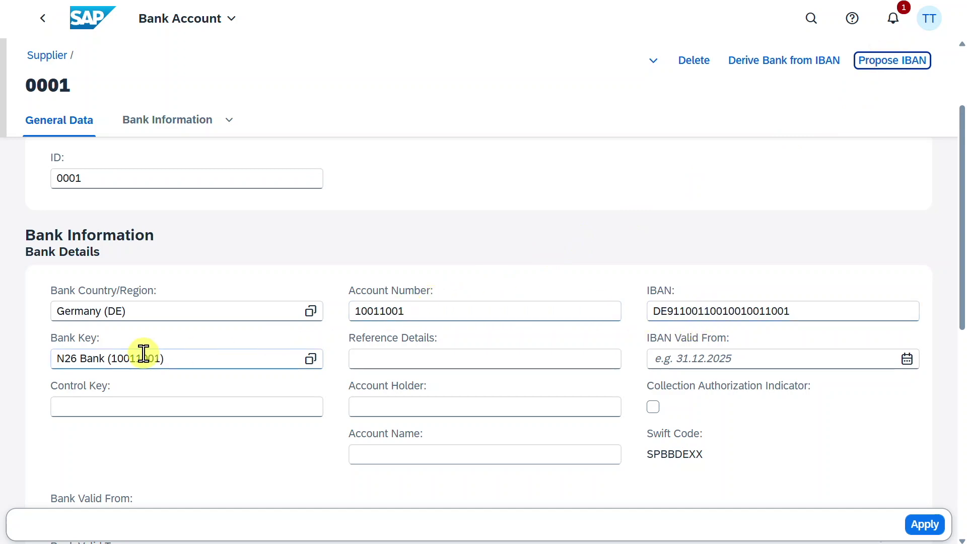
pyautogui.click(925, 526)
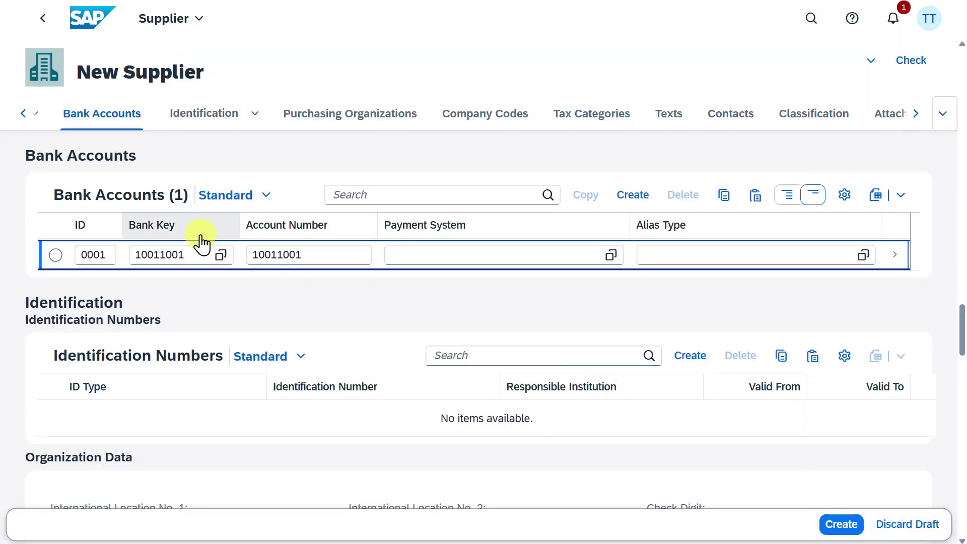
# Add identification type BUP001 (Dun & Bradstreet Number) with identification number 'Test'.
pyautogui.scroll(-2, 300, 342)
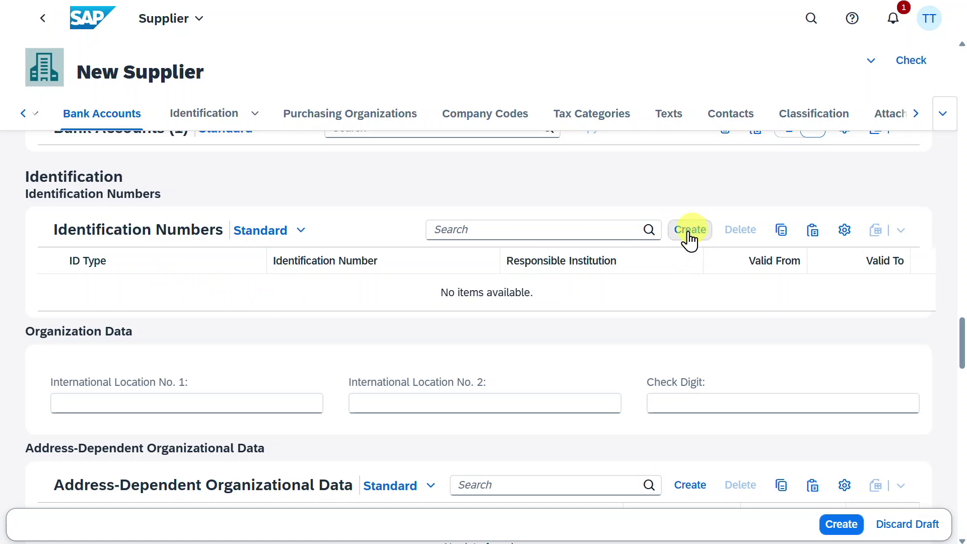
pyautogui.click(694, 232)
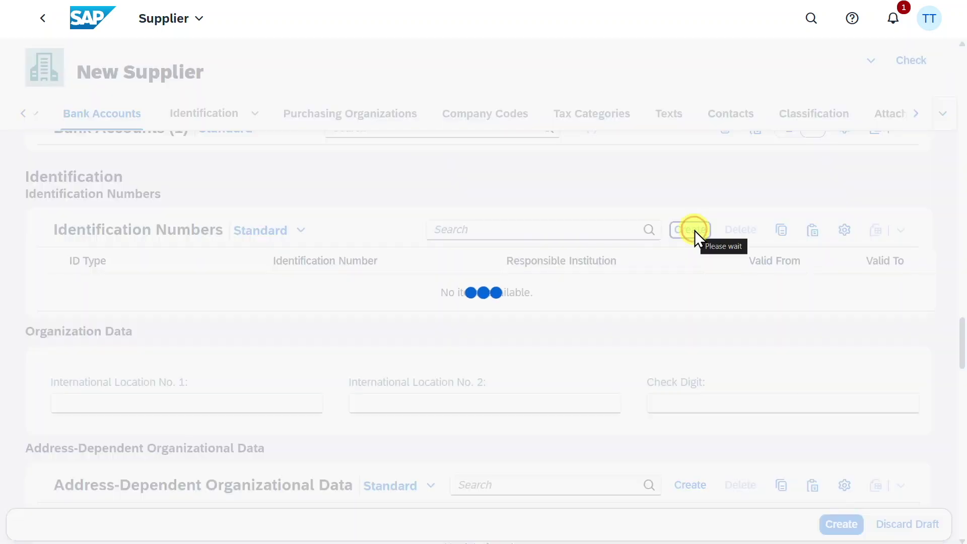
pyautogui.click(257, 289)
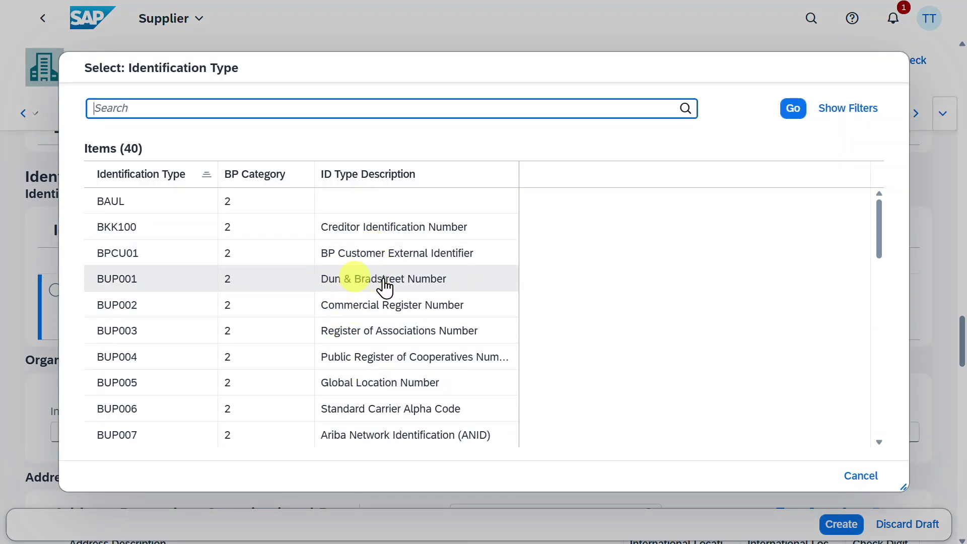
pyautogui.click(402, 287)
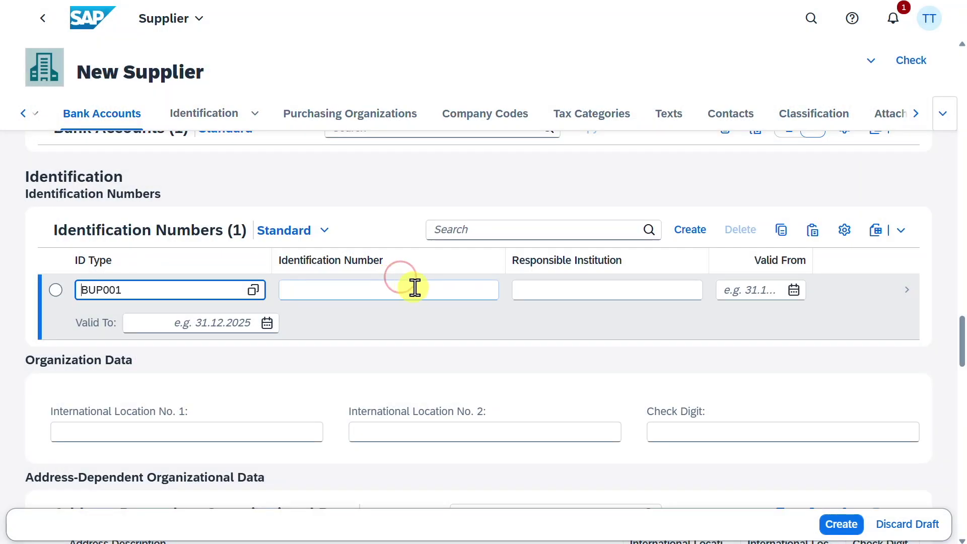
pyautogui.click(414, 286)
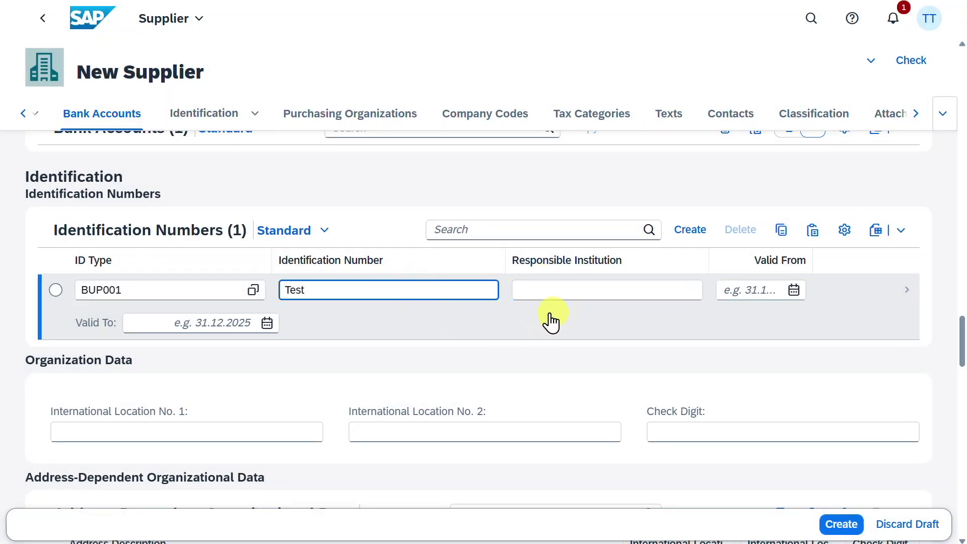
pyautogui.scroll(-1, 425, 353)
pyautogui.scroll(-2, 425, 354)
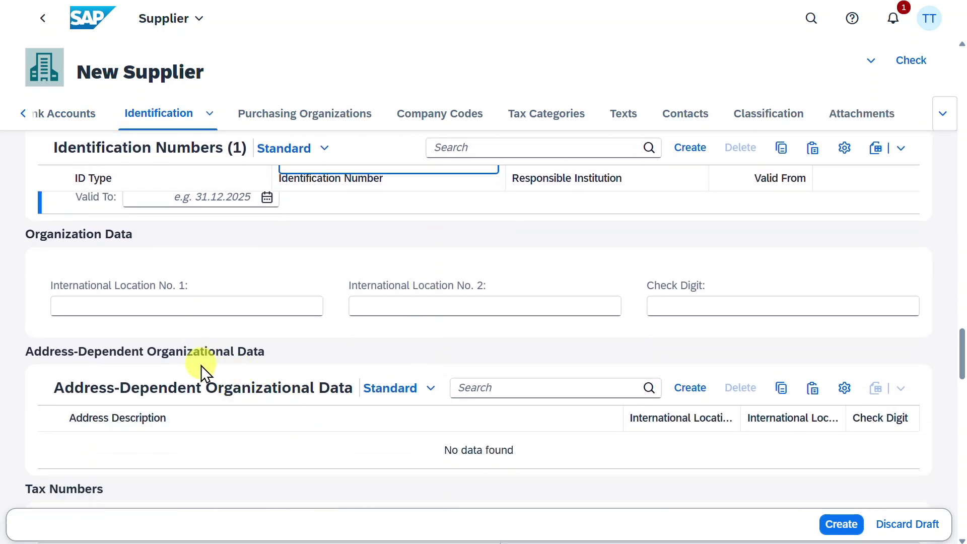
pyautogui.scroll(-3, 282, 379)
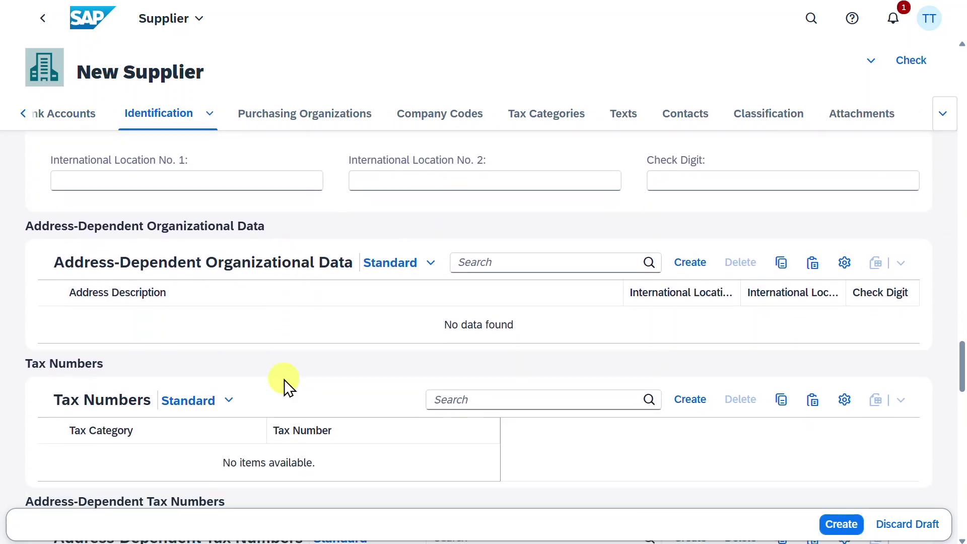
pyautogui.scroll(-1, 284, 379)
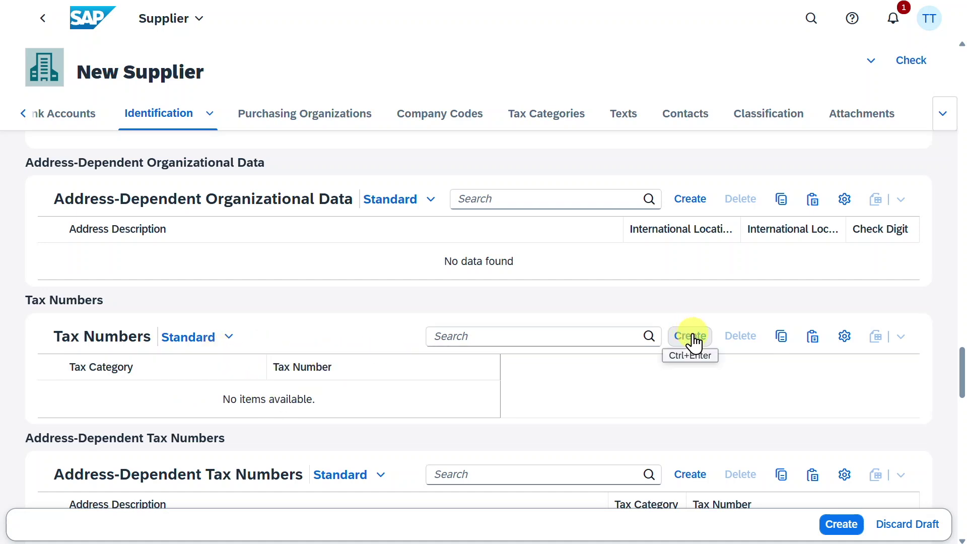
# Add a tax number of category FR1 (France: SIRET Number) and enter the SIRET number.
pyautogui.click(675, 341)
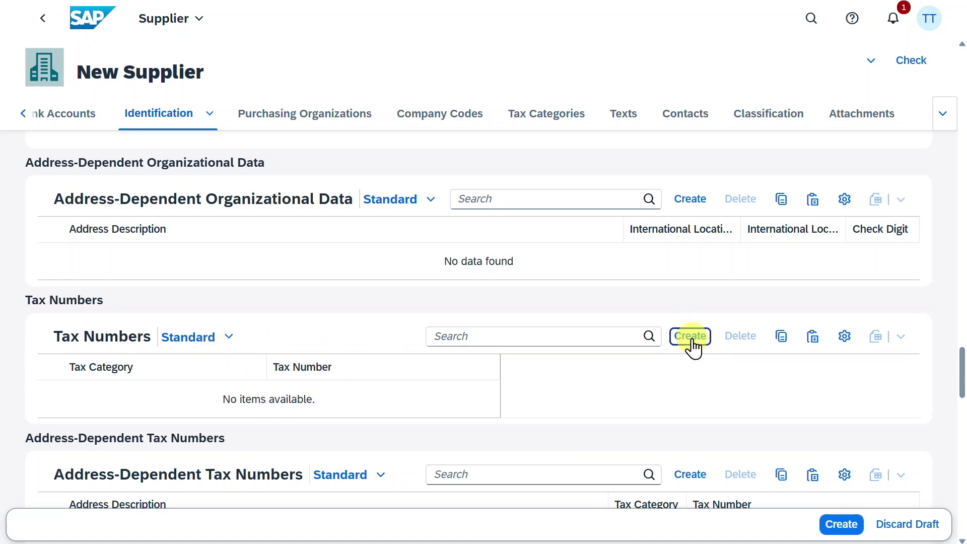
pyautogui.click(257, 398)
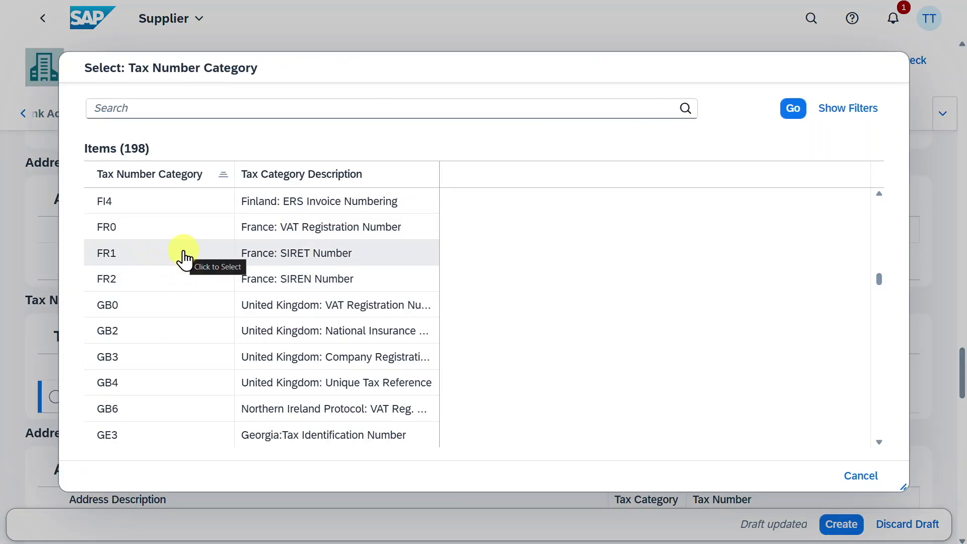
pyautogui.click(183, 253)
pyautogui.click(373, 396)
pyautogui.write('12345678900001')
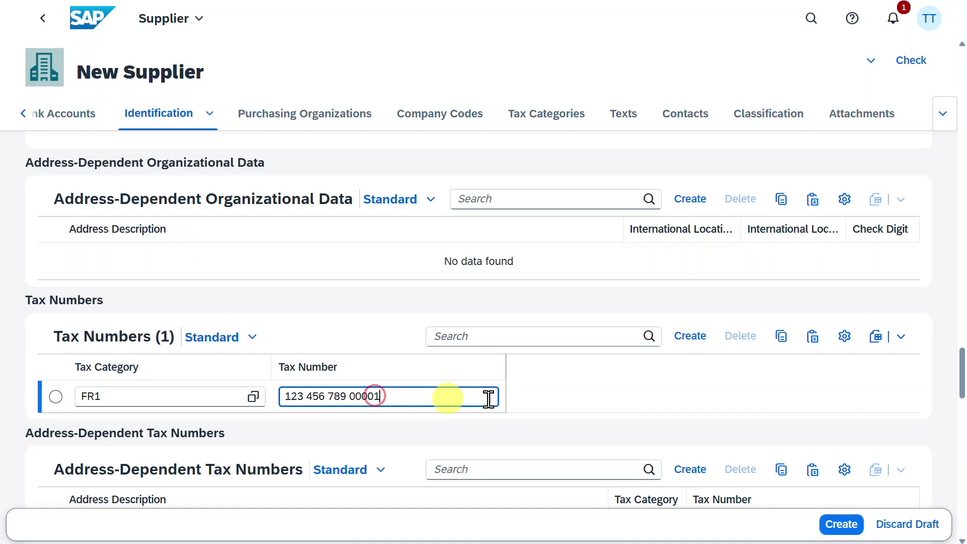
pyautogui.scroll(-3, 626, 369)
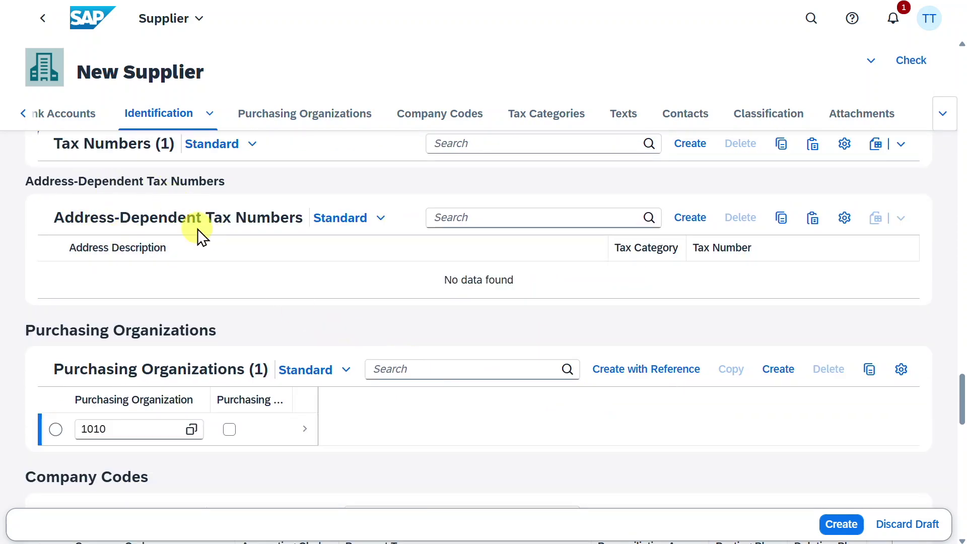
pyautogui.scroll(-2, 280, 302)
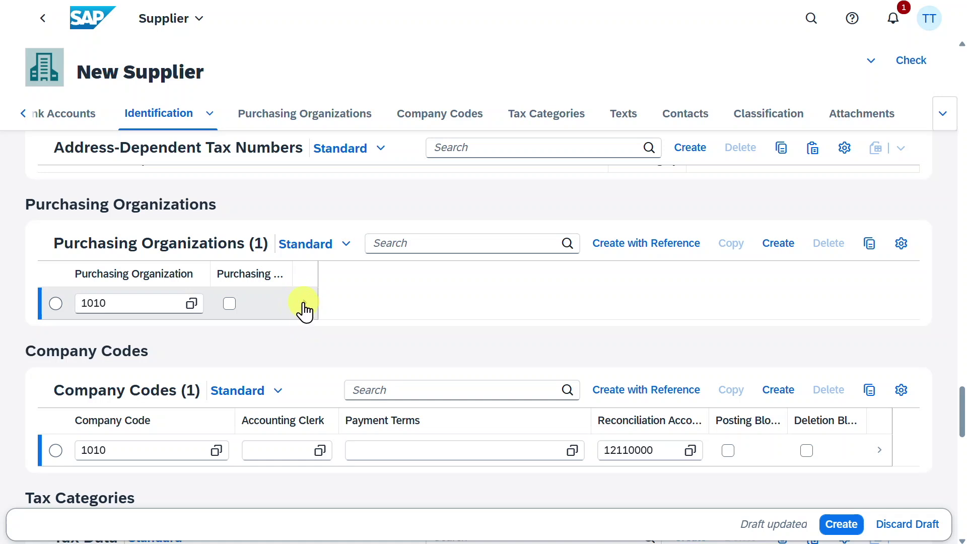
# Open purchasing organization 1010's details and set purchasing group 001.
pyautogui.click(306, 307)
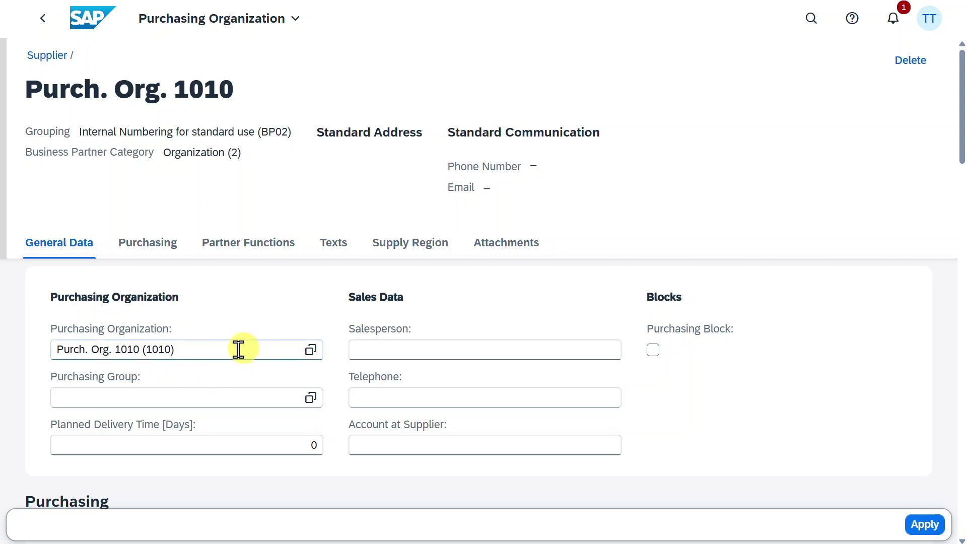
pyautogui.scroll(-2, 236, 350)
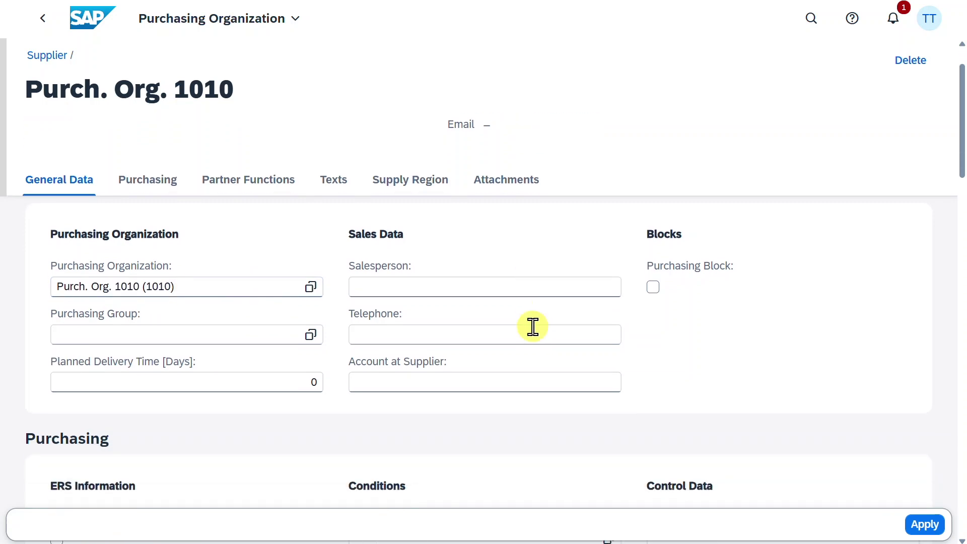
pyautogui.click(265, 336)
pyautogui.write('001 (001')
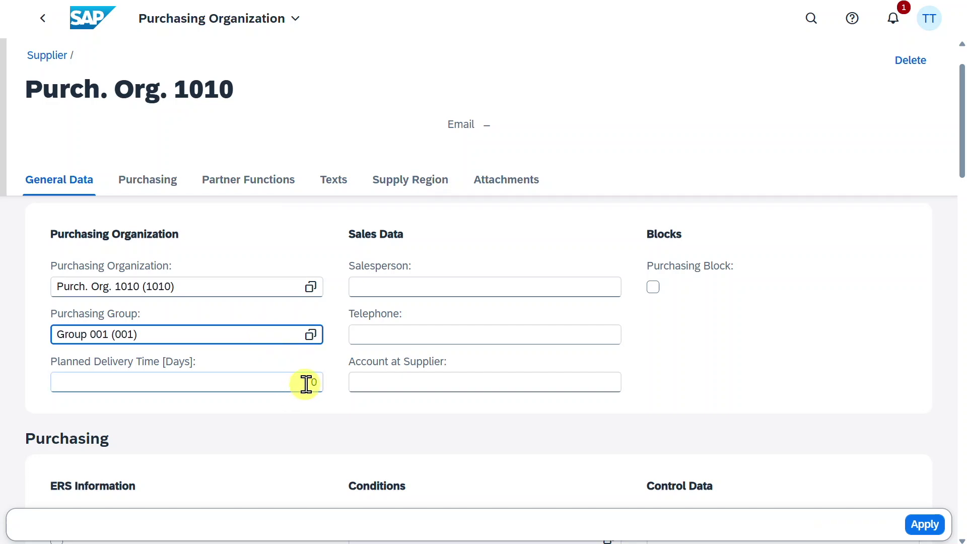
pyautogui.scroll(-2, 309, 391)
pyautogui.click(302, 315)
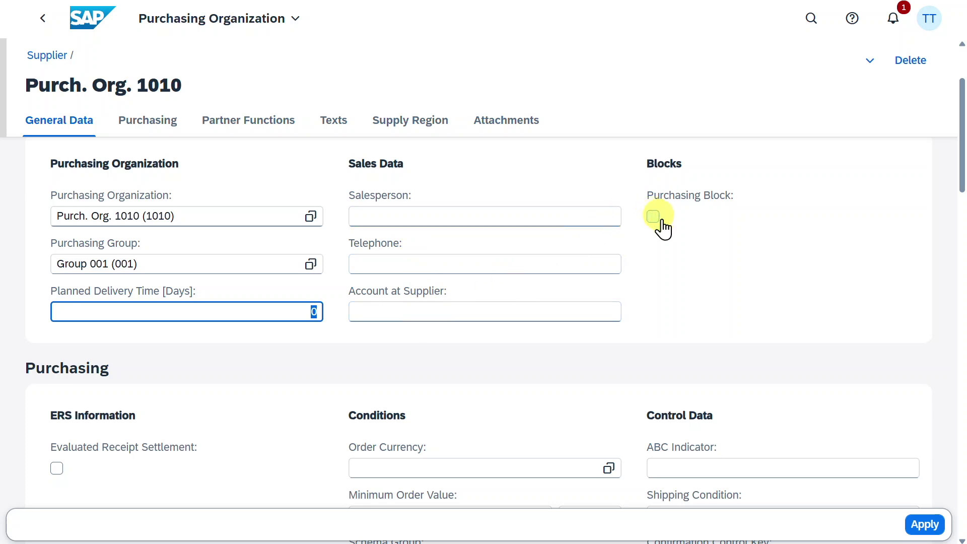
pyautogui.scroll(-4, 670, 236)
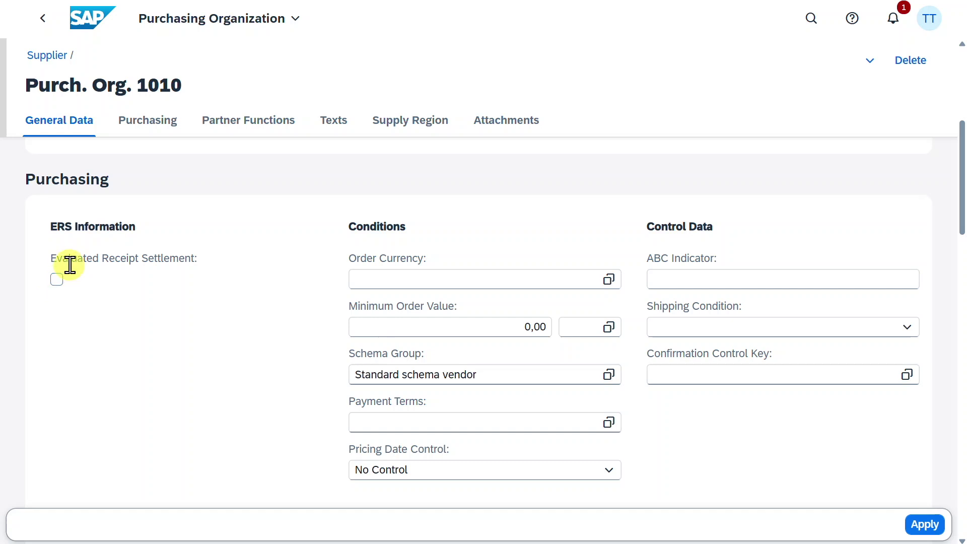
# Set order currency to EUR and a minimum order value of 100,00.
pyautogui.click(503, 279)
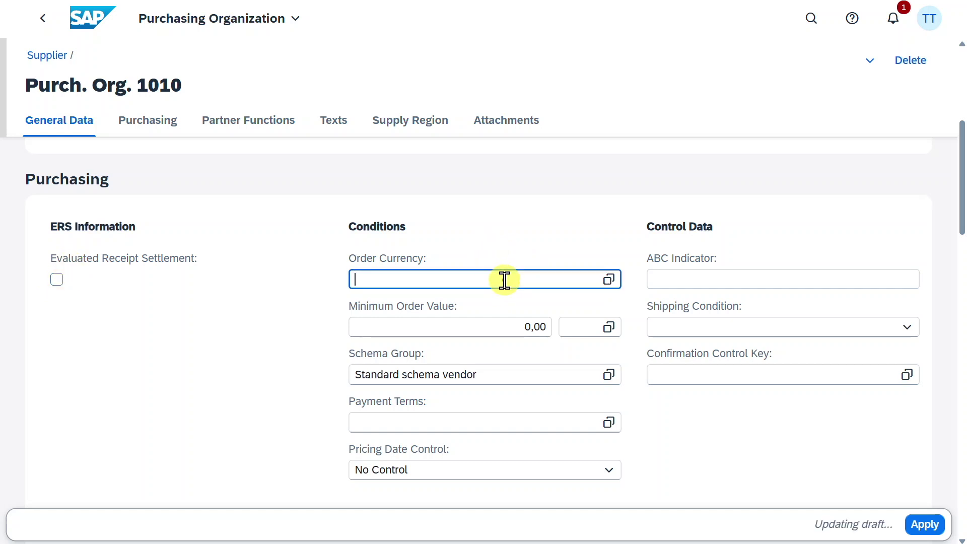
pyautogui.write('EUR')
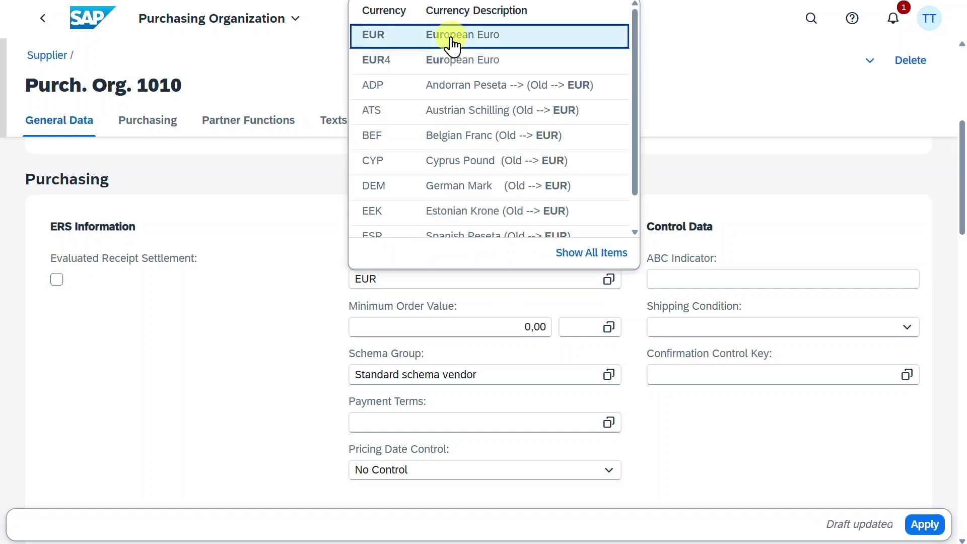
pyautogui.click(452, 35)
pyautogui.click(513, 326)
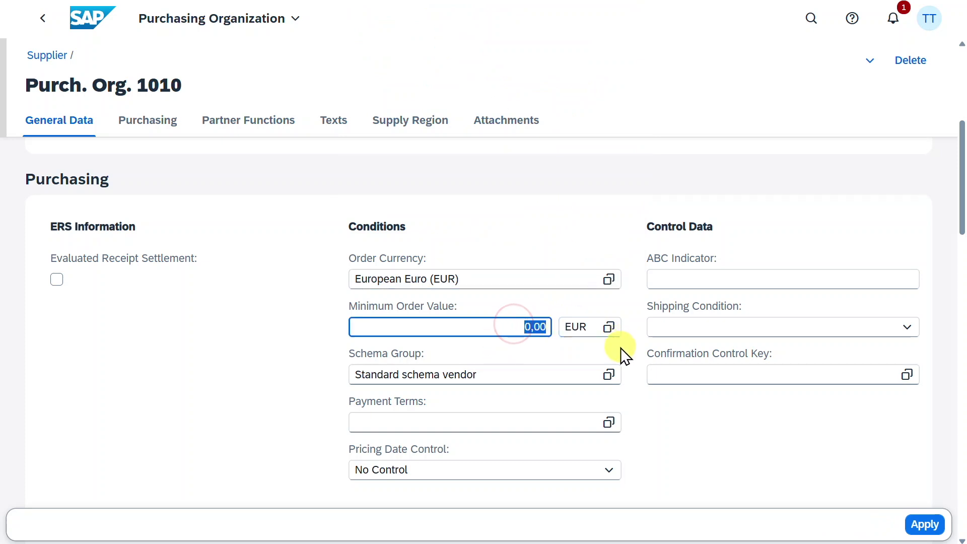
pyautogui.write('10')
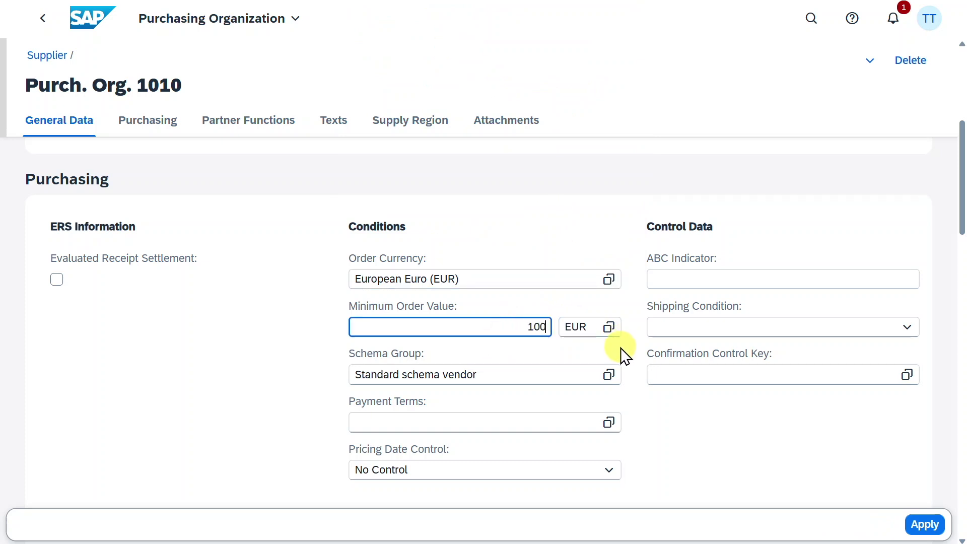
pyautogui.click(697, 449)
# Choose payment terms 0000 (Payable immediately Due net) and open the shipping condition list.
pyautogui.click(583, 422)
pyautogui.click(610, 423)
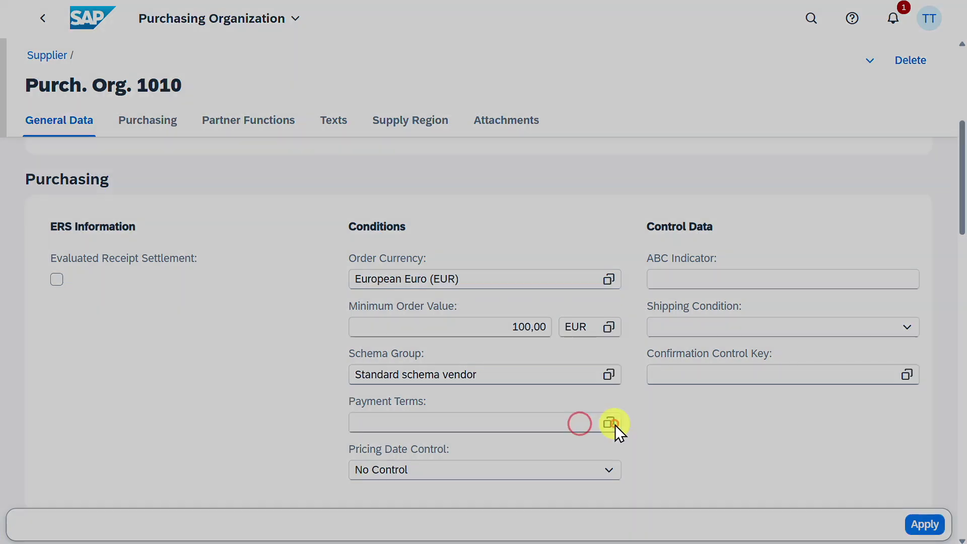
pyautogui.click(250, 208)
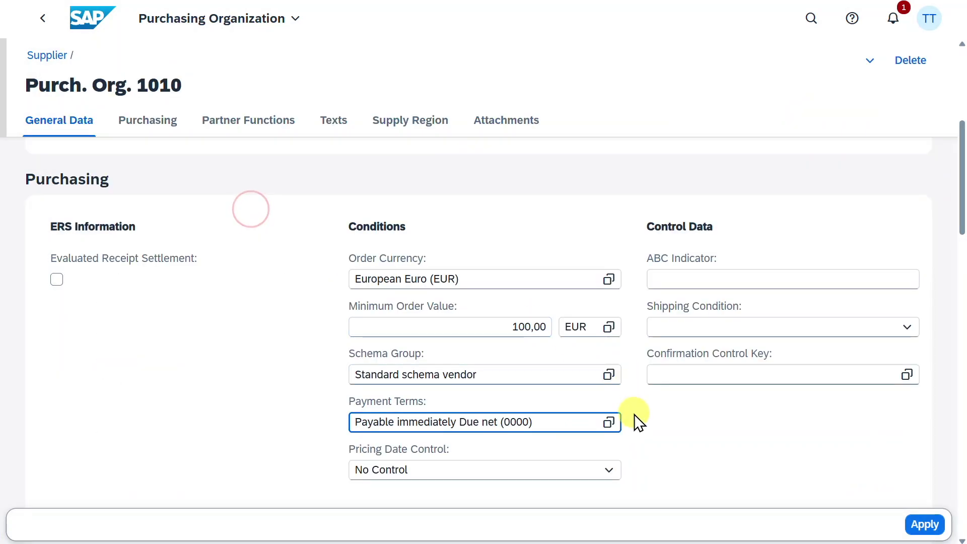
pyautogui.click(753, 326)
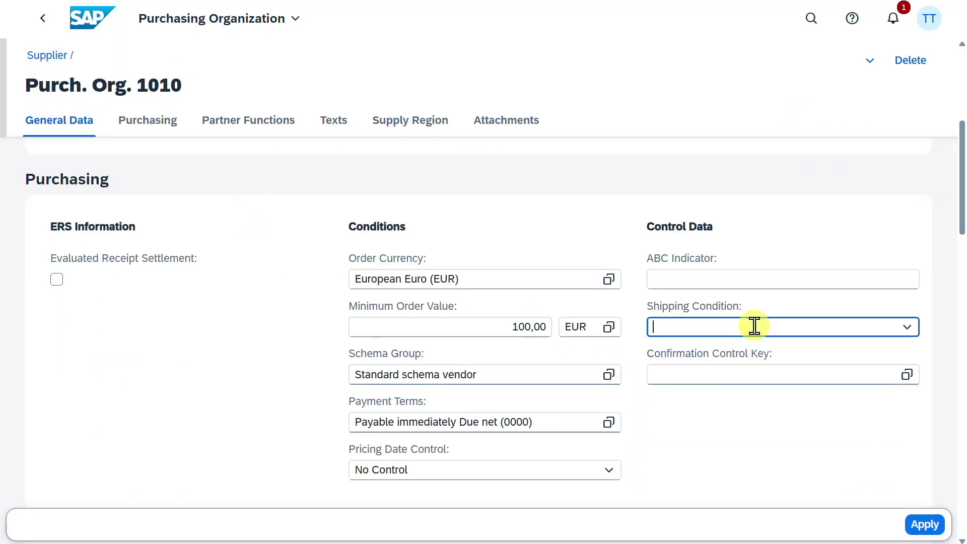
pyautogui.click(908, 328)
pyautogui.click(232, 122)
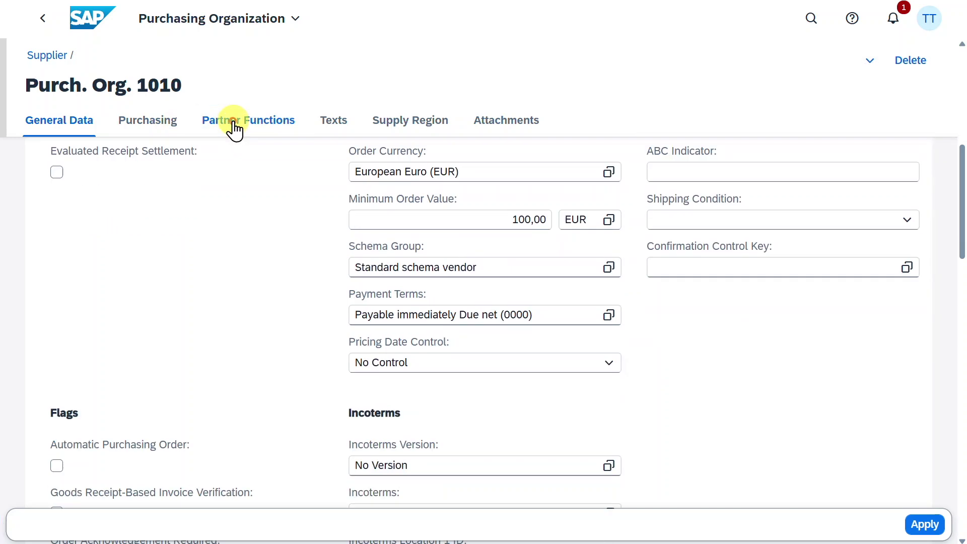
pyautogui.click(255, 255)
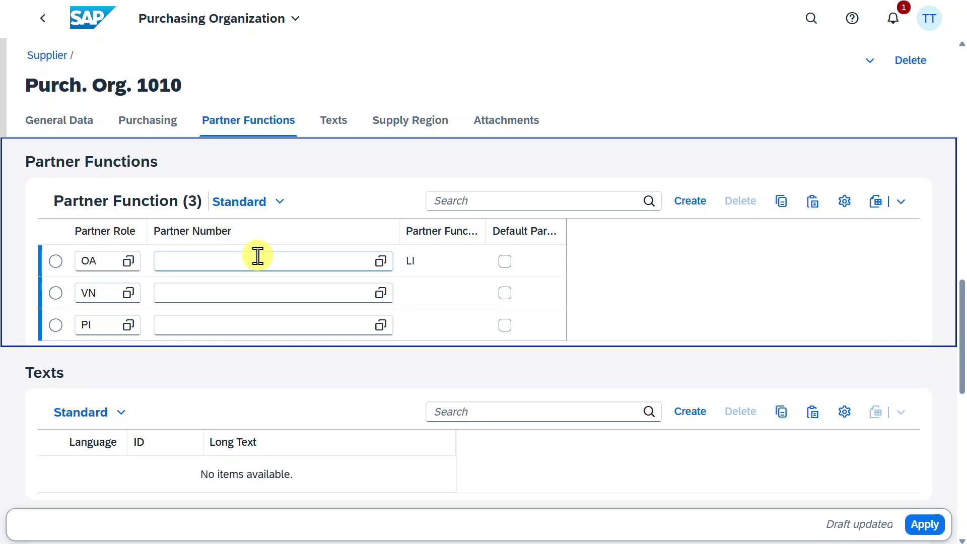
pyautogui.click(262, 320)
pyautogui.click(335, 124)
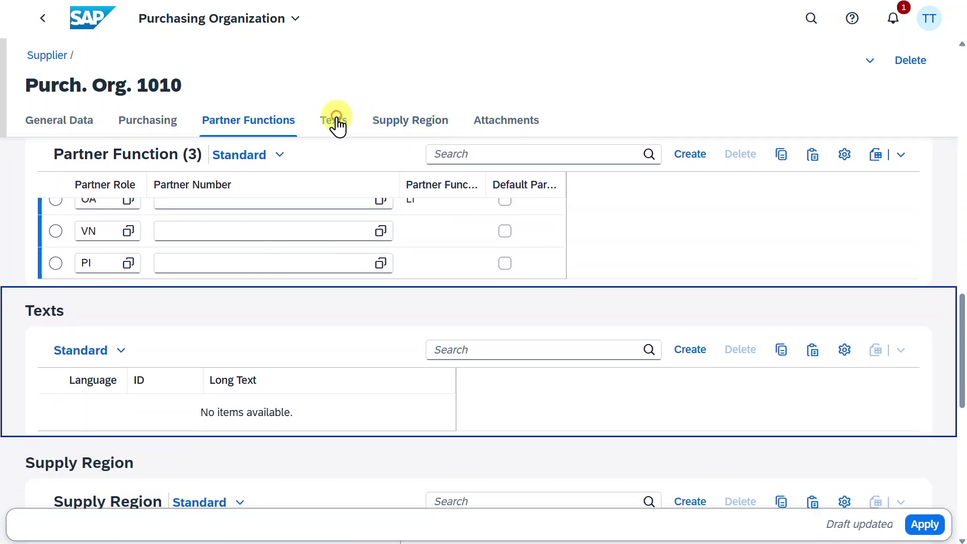
pyautogui.click(415, 127)
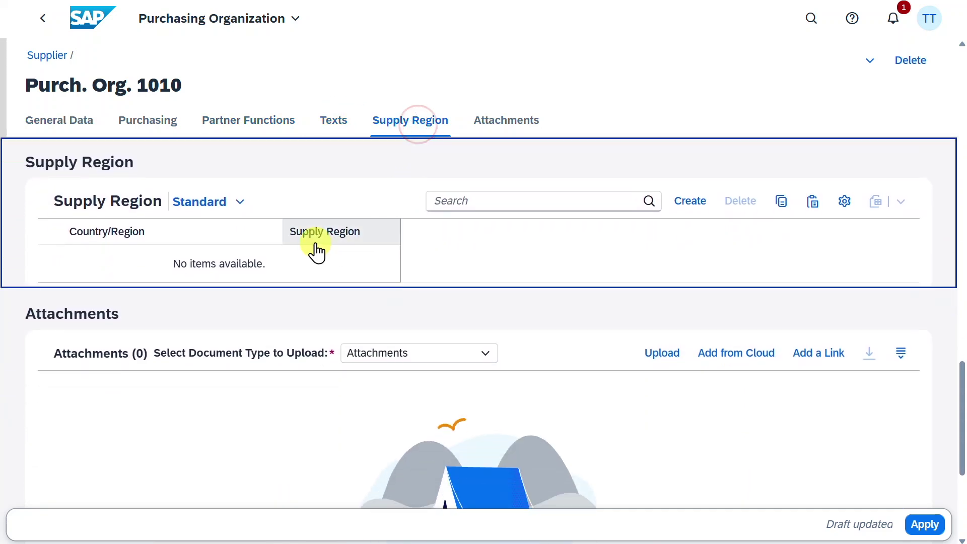
pyautogui.click(504, 127)
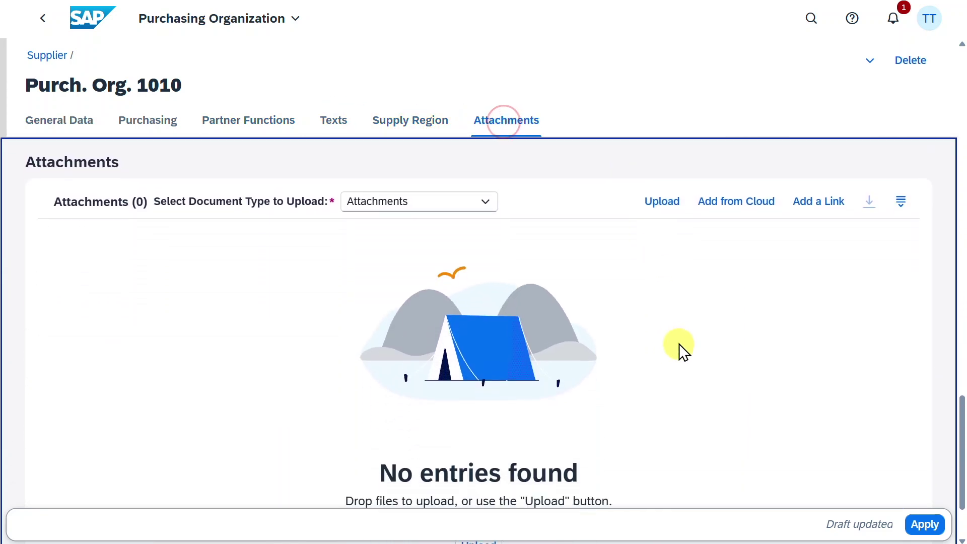
# Apply the purchasing organization 1010 settings to the new supplier.
pyautogui.click(933, 533)
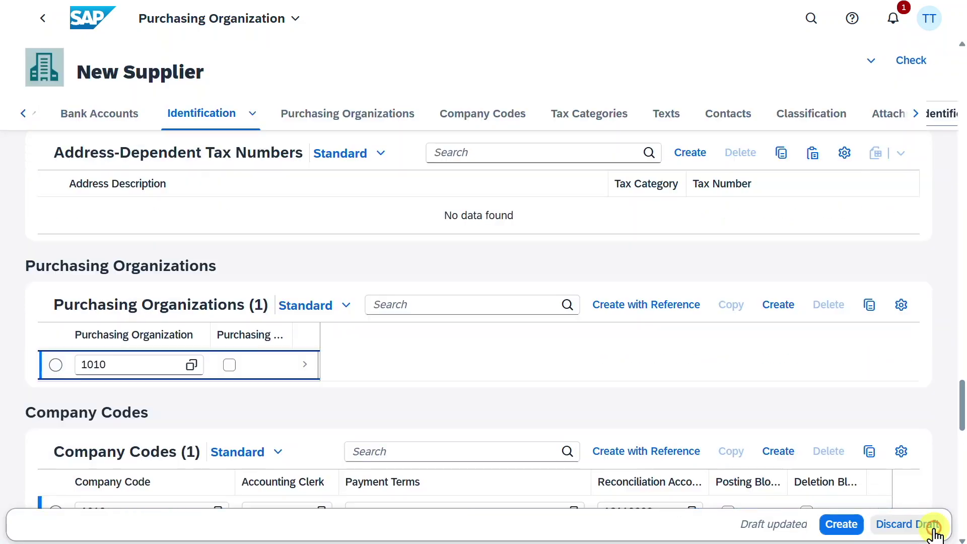
pyautogui.scroll(-2, 439, 365)
pyautogui.scroll(-1, 440, 365)
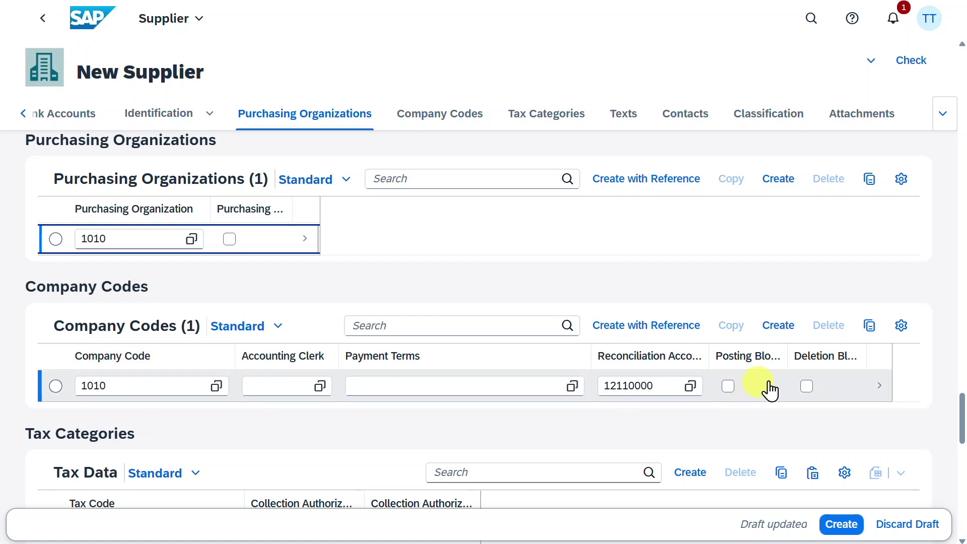
# Open company code 1010's details, review its Correspondence fields, and go to its Finance data.
pyautogui.click(880, 387)
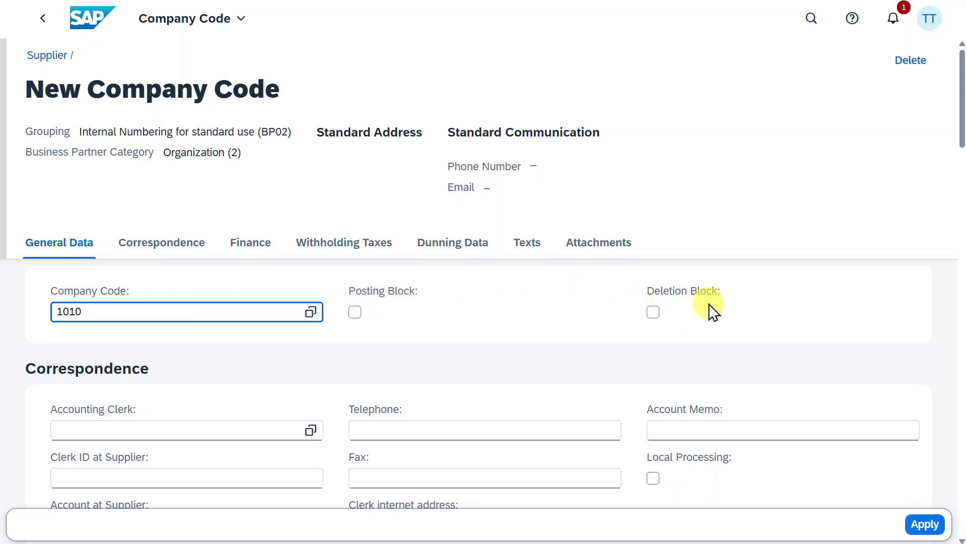
pyautogui.scroll(-3, 596, 320)
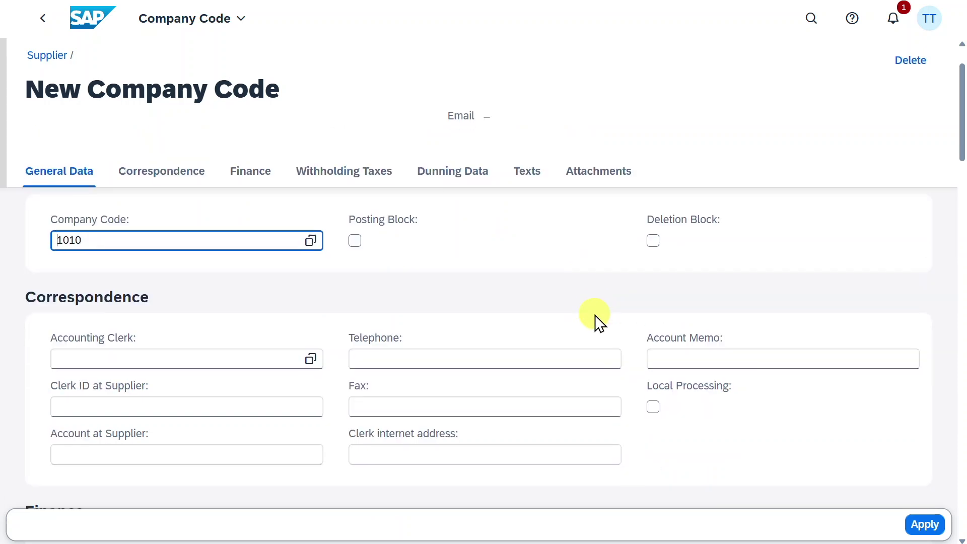
pyautogui.click(167, 296)
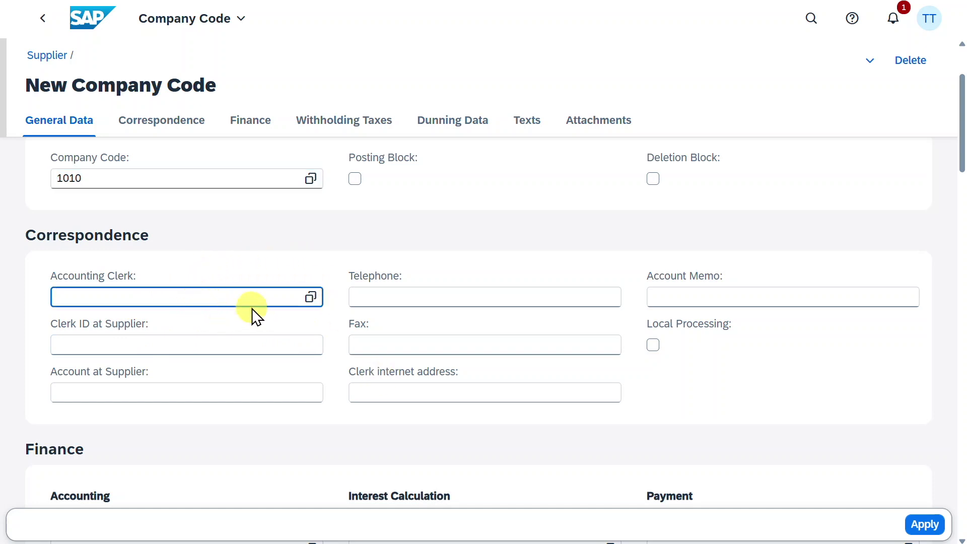
pyautogui.click(221, 388)
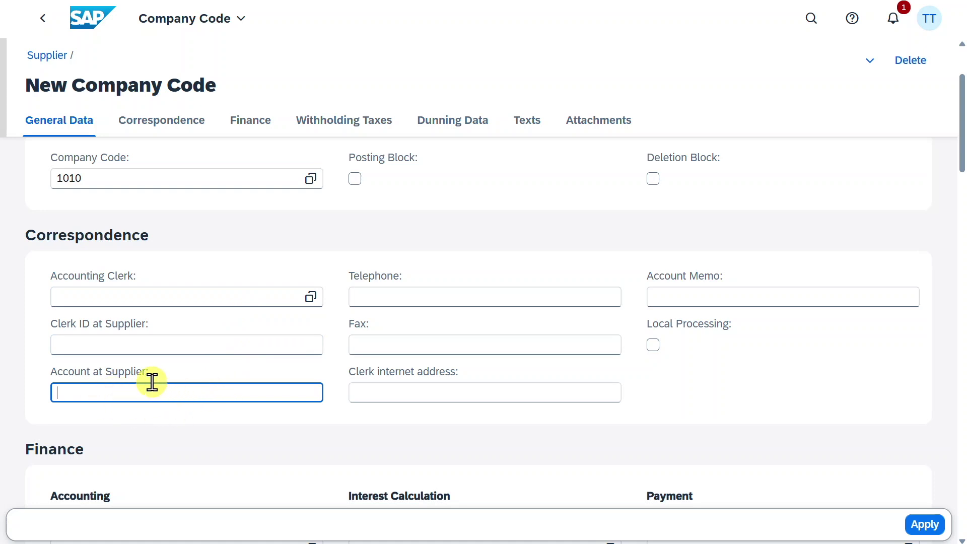
pyautogui.click(467, 286)
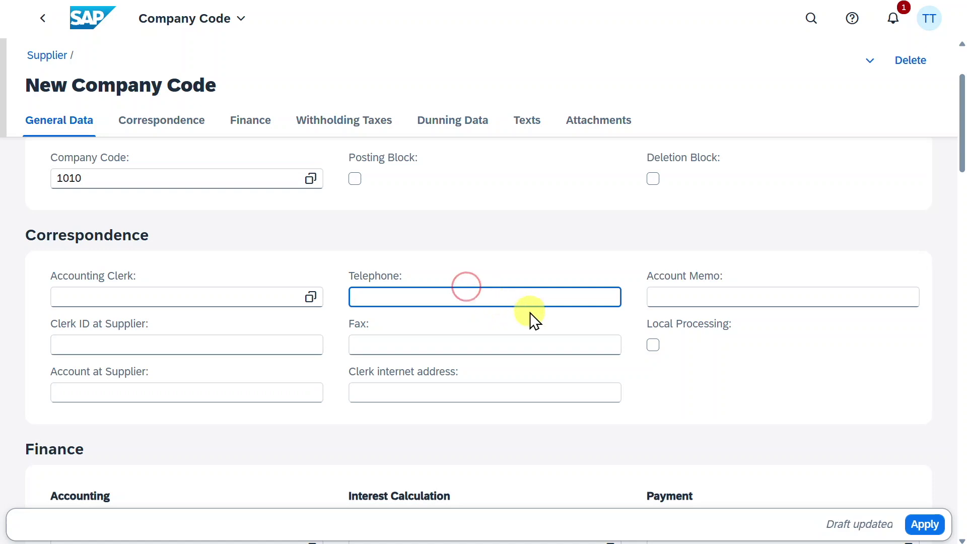
pyautogui.click(237, 132)
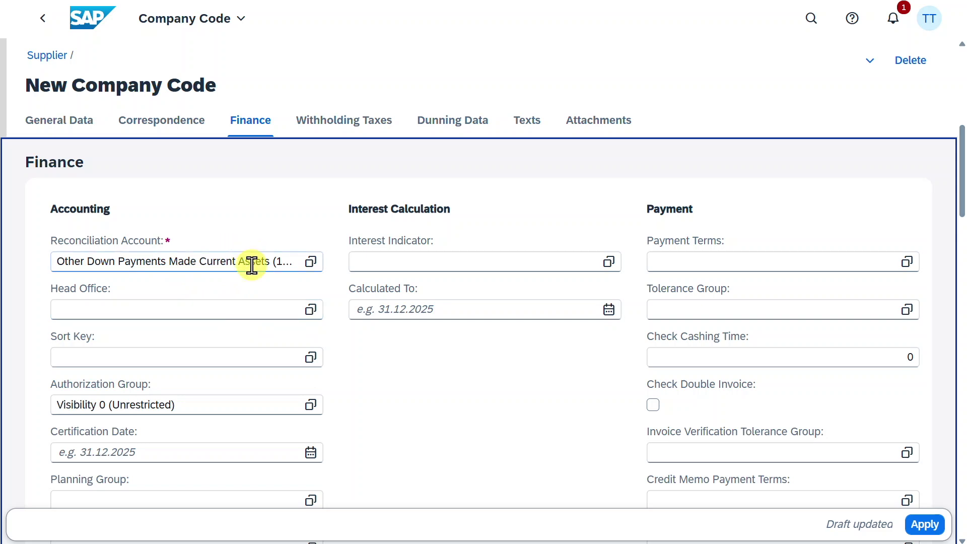
# Set sort key 000 (Allocation number) and payment terms 0001 (Payable immediately Due net).
pyautogui.click(310, 357)
pyautogui.click(245, 210)
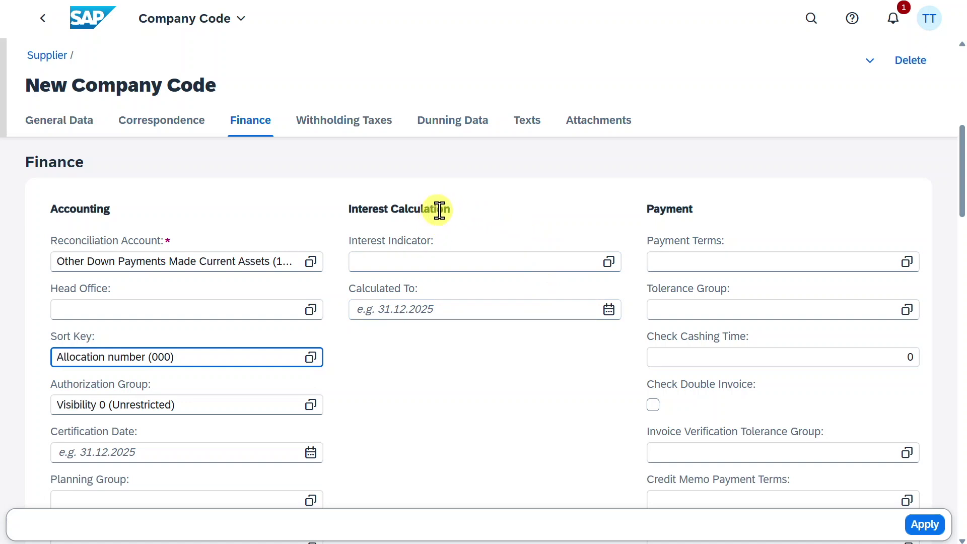
pyautogui.click(710, 256)
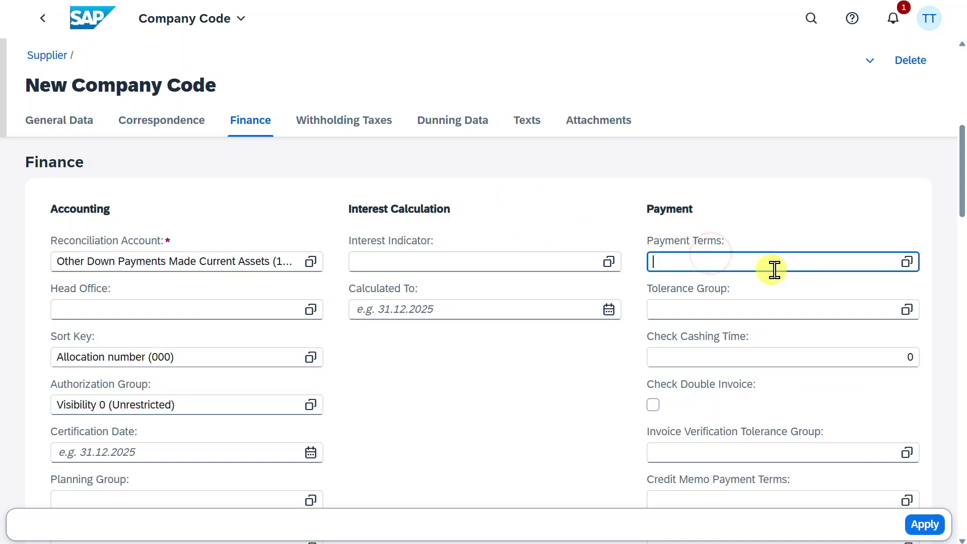
pyautogui.click(906, 263)
pyautogui.click(289, 236)
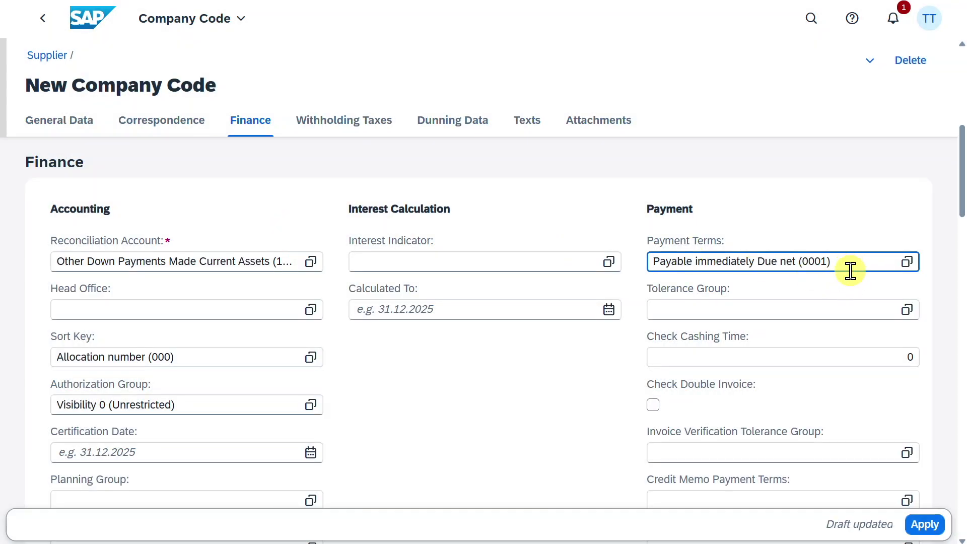
# Turn on Check Double Invoice for company code 1010.
pyautogui.scroll(-1, 831, 262)
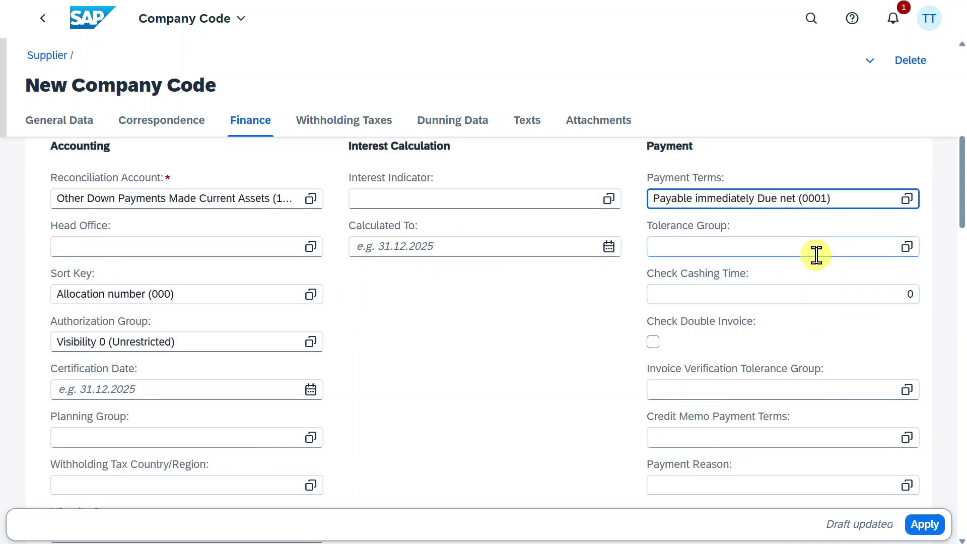
pyautogui.click(815, 254)
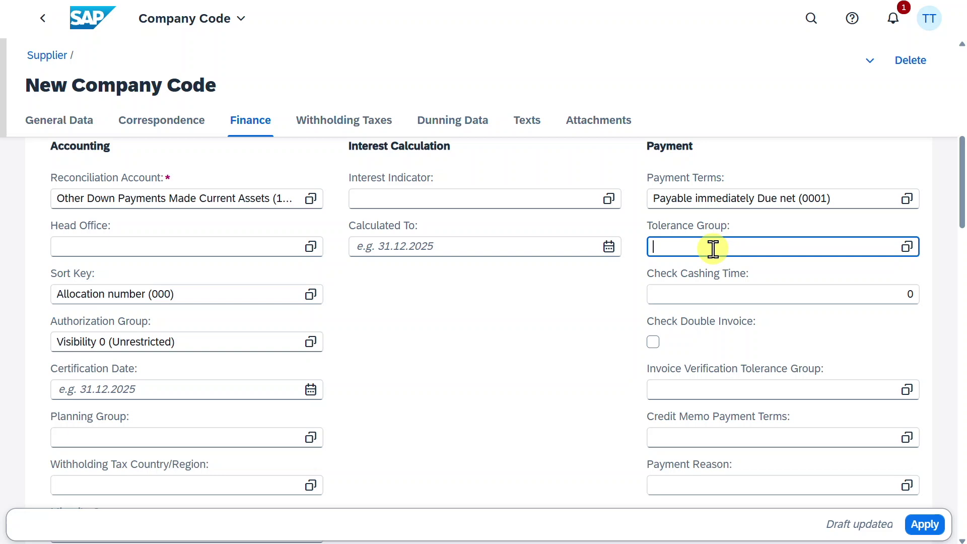
pyautogui.click(655, 343)
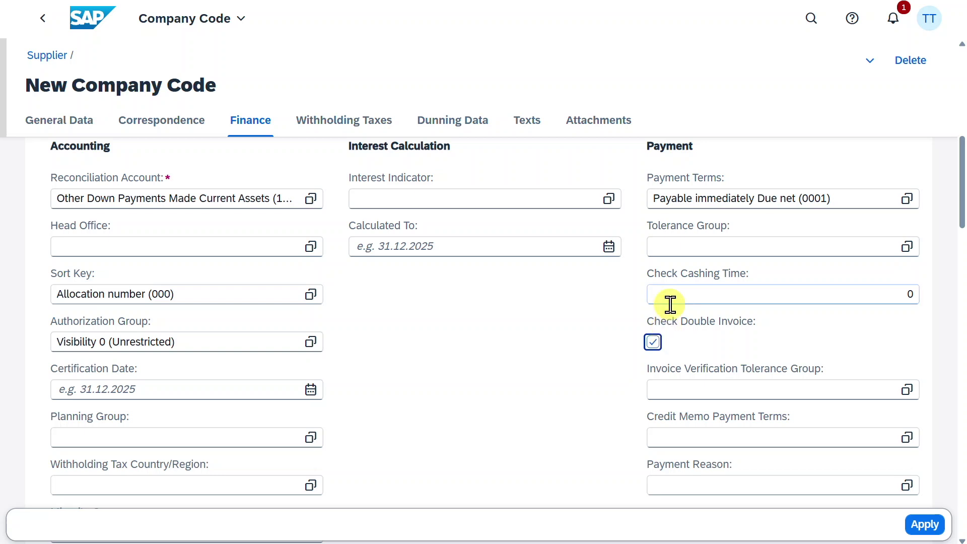
pyautogui.scroll(-1, 730, 333)
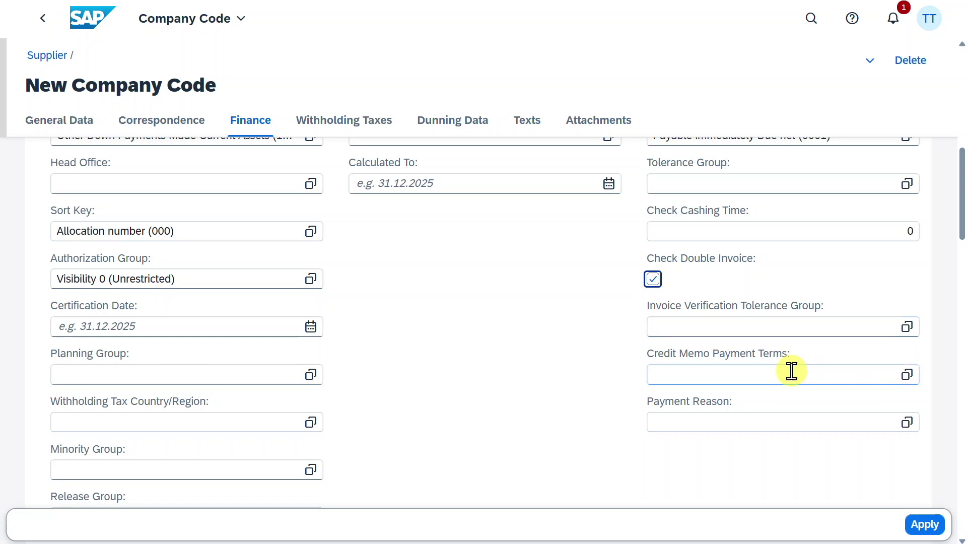
pyautogui.scroll(1, 792, 372)
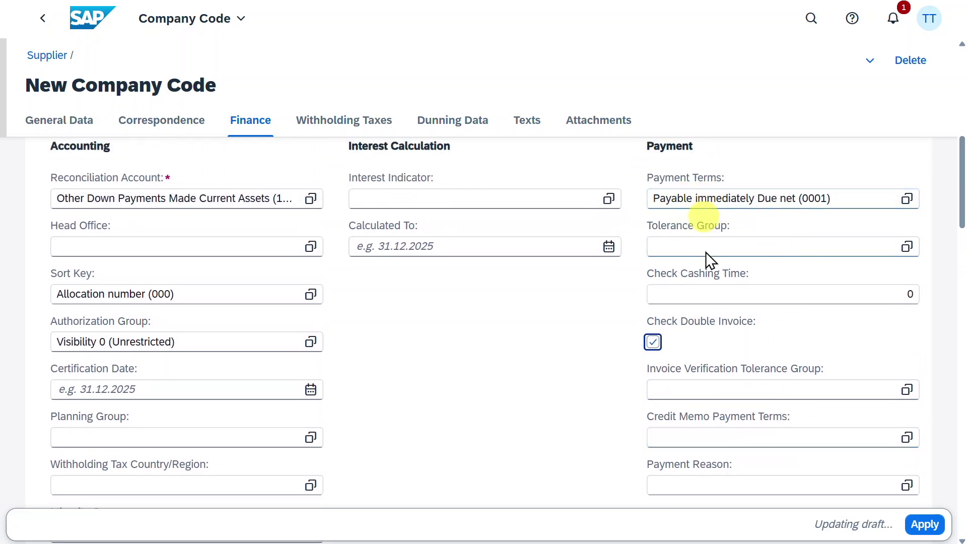
pyautogui.click(331, 123)
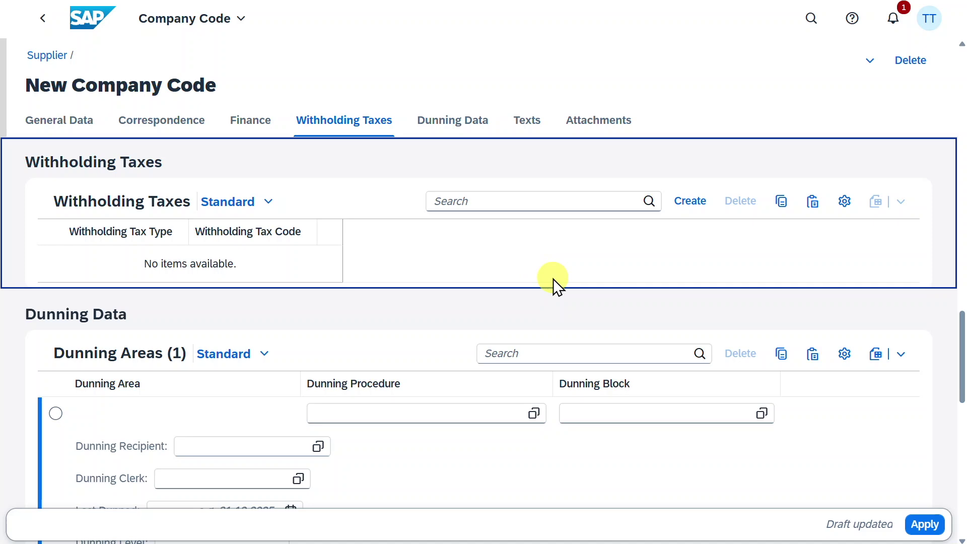
# Add a withholding tax entry of type AU with code 15 (Construction Work 15%) and apply it.
pyautogui.click(692, 201)
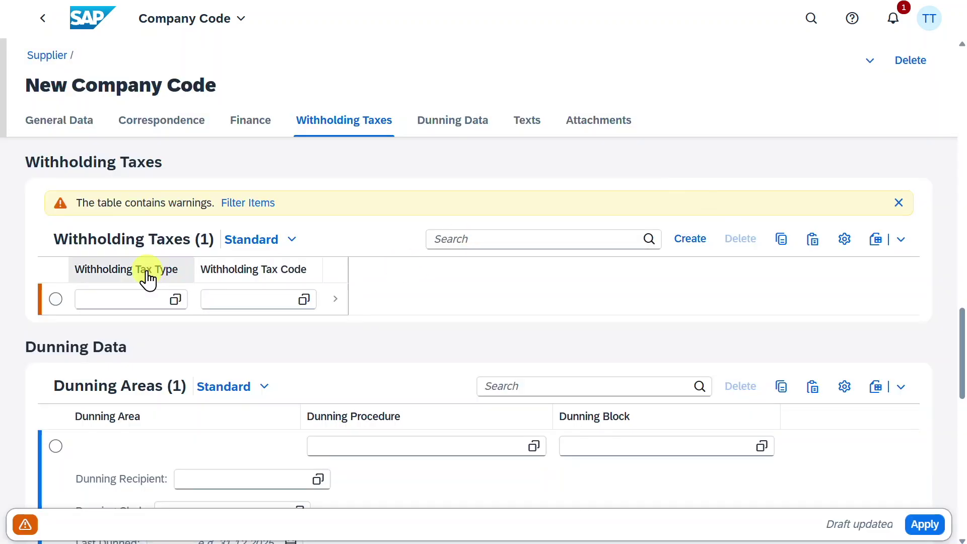
pyautogui.click(180, 301)
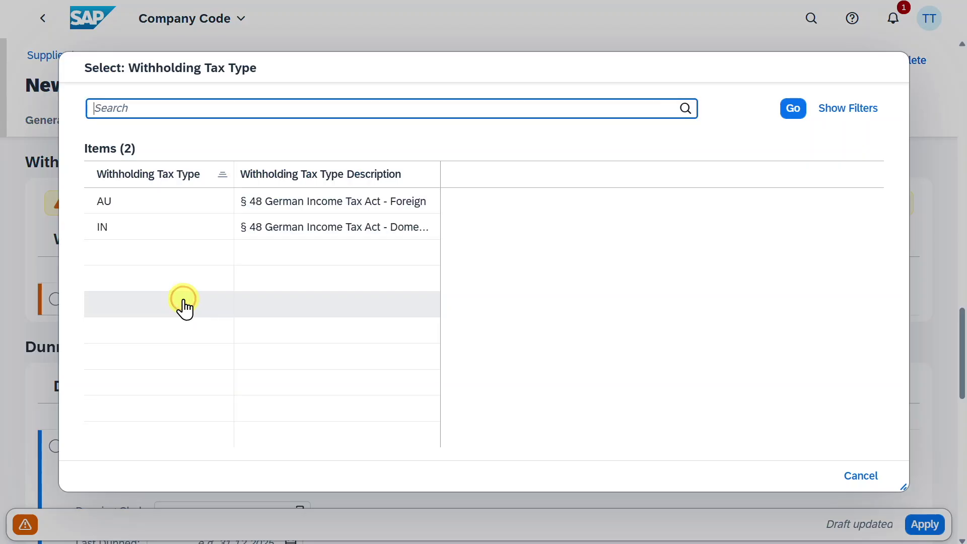
pyautogui.click(104, 200)
pyautogui.click(304, 299)
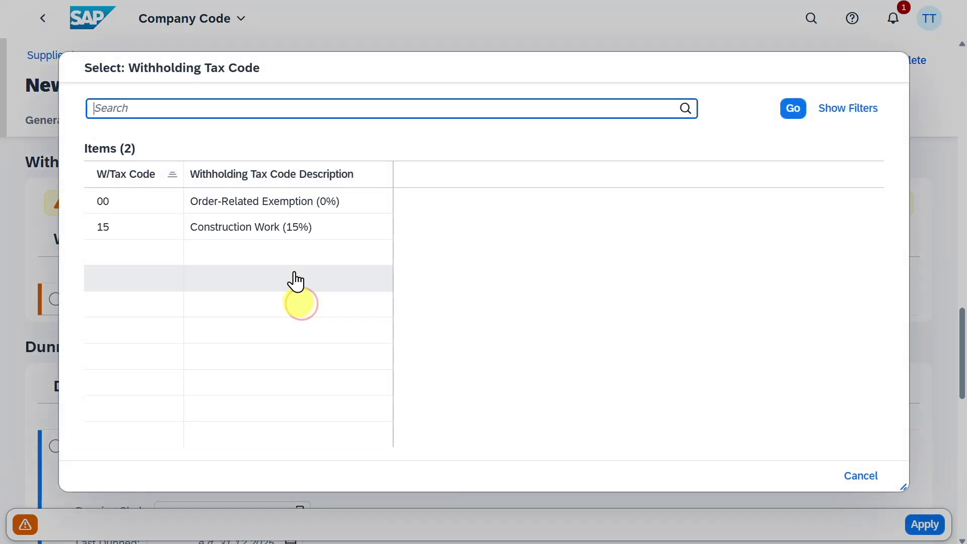
pyautogui.click(290, 225)
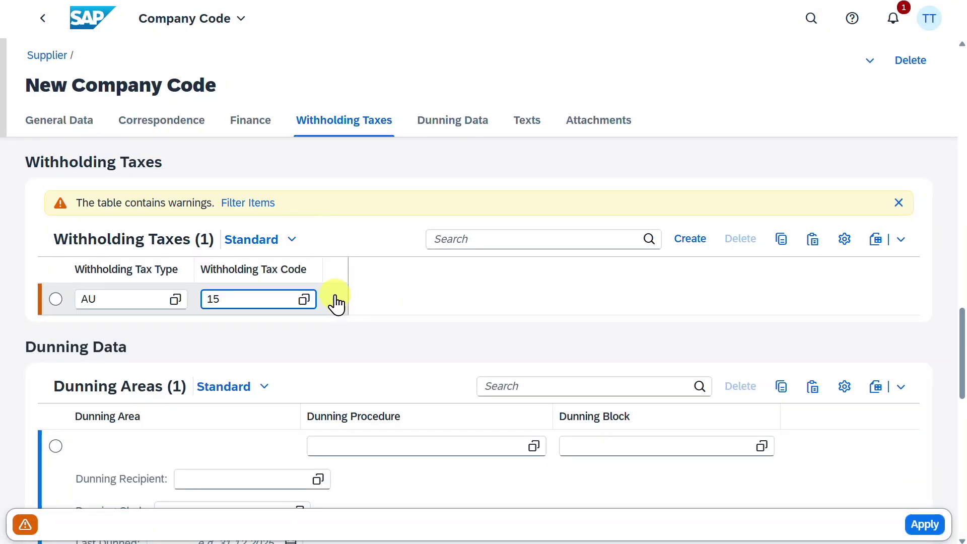
pyautogui.click(337, 300)
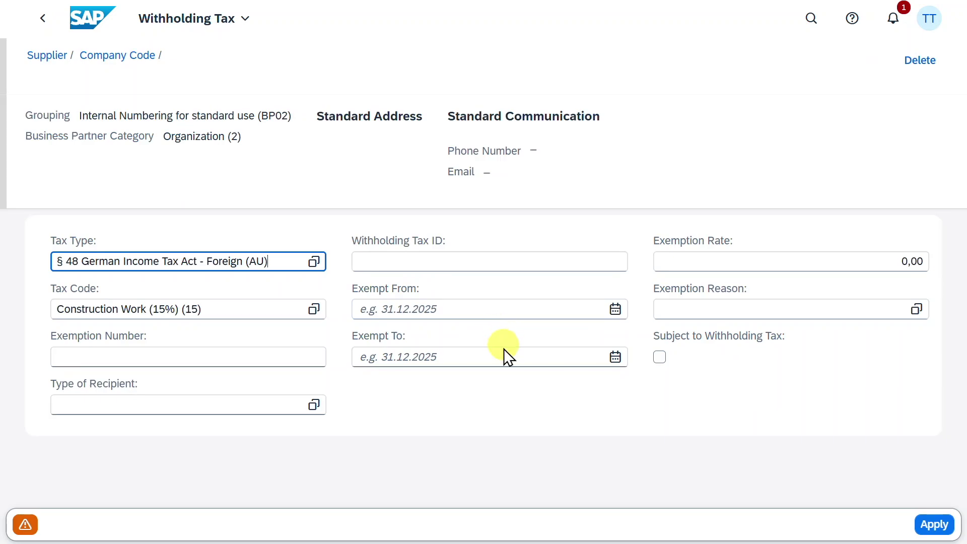
pyautogui.click(258, 360)
pyautogui.click(453, 280)
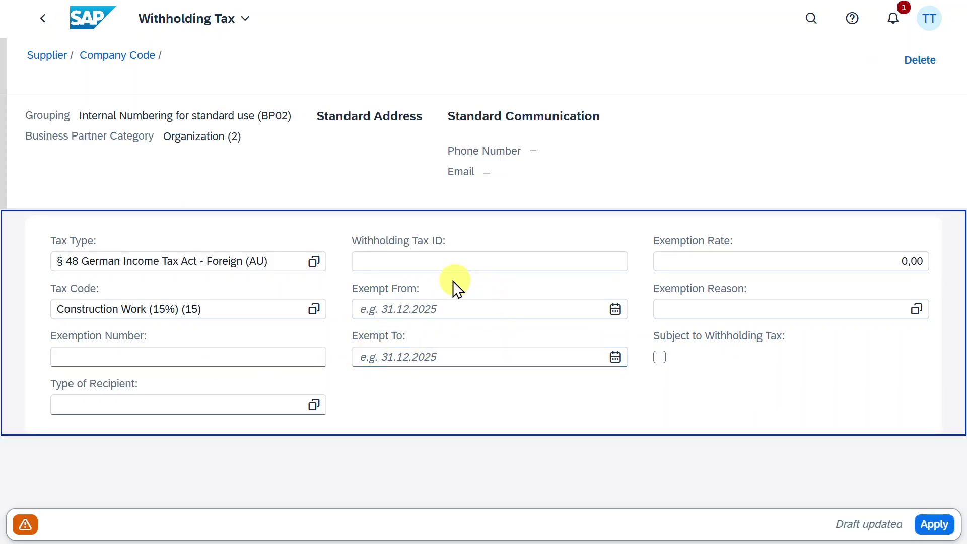
pyautogui.click(410, 309)
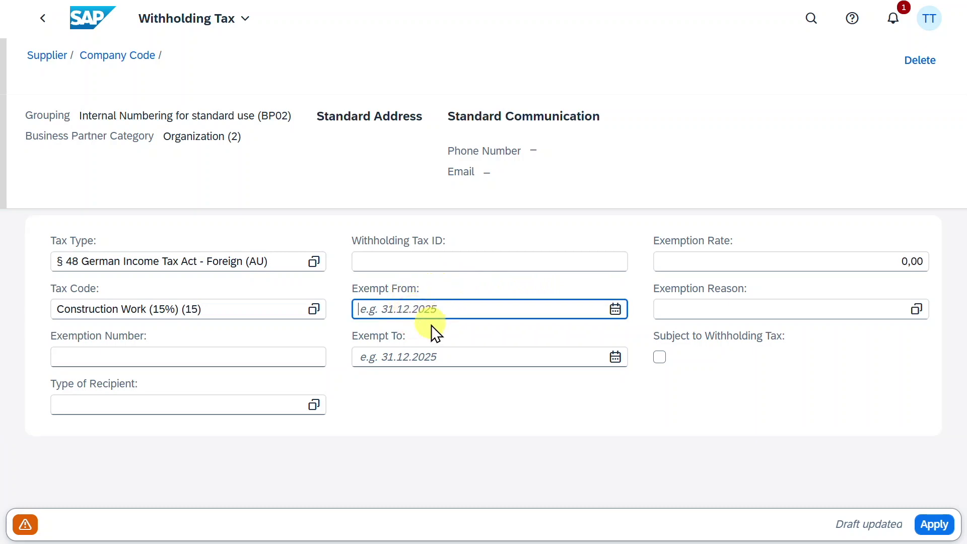
pyautogui.click(934, 524)
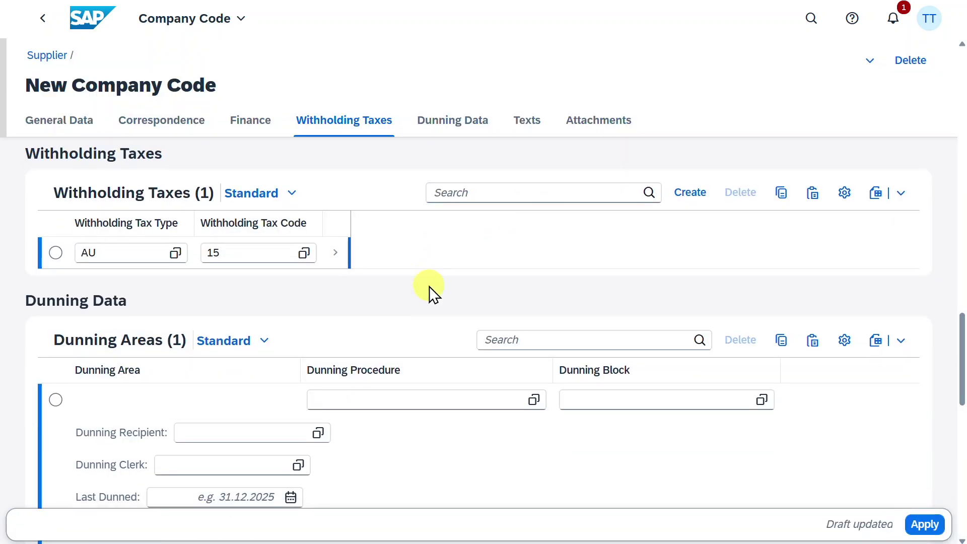
pyautogui.scroll(-3, 429, 287)
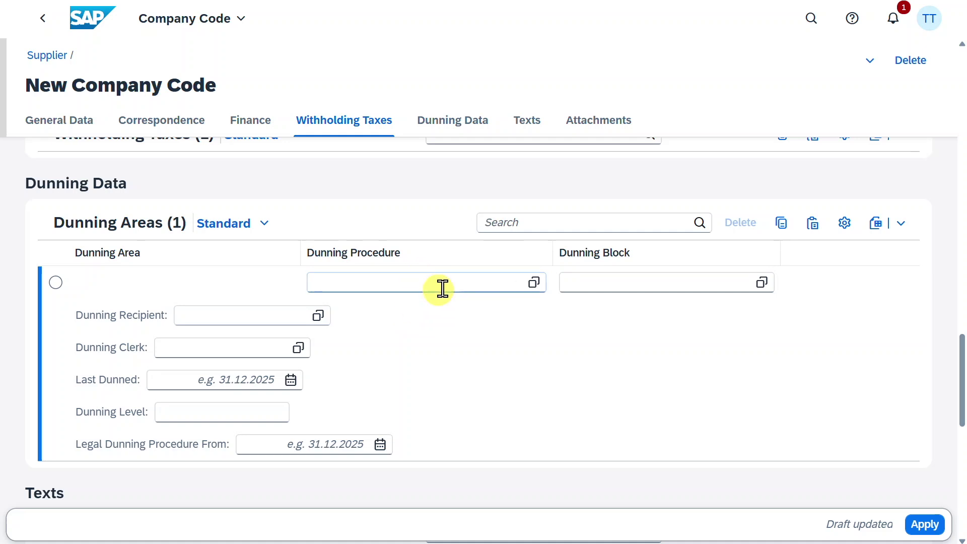
# Leave Texts and Attachments empty and apply company code 1010 to the supplier draft.
pyautogui.click(527, 123)
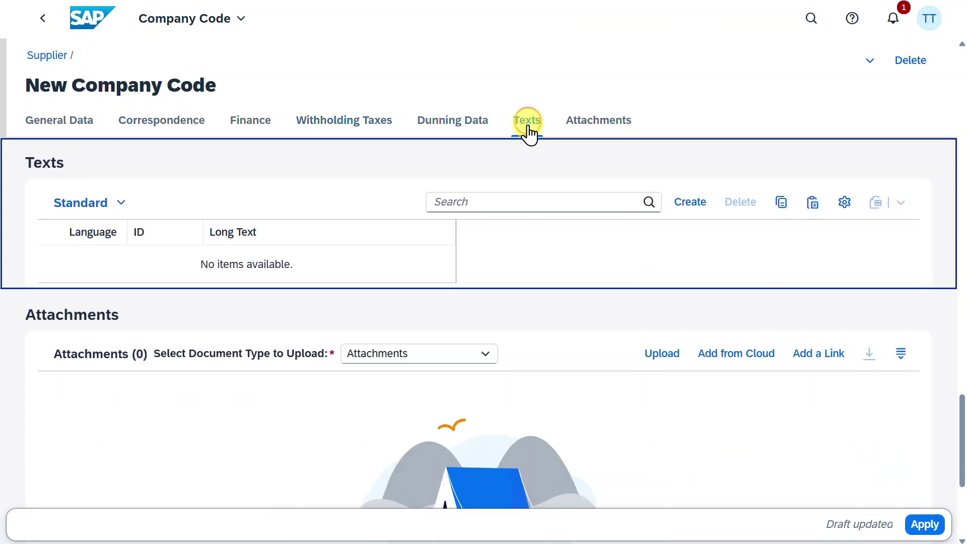
pyautogui.click(585, 123)
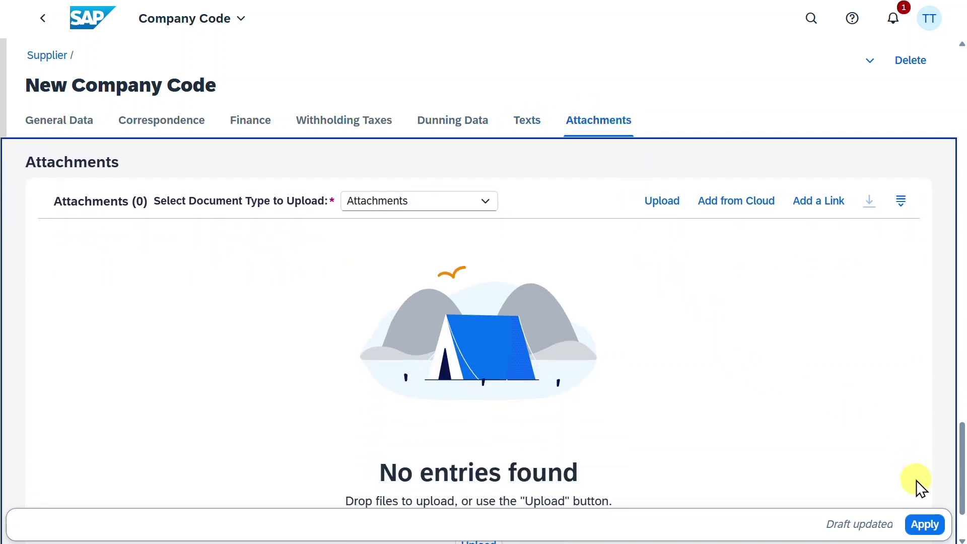
pyautogui.click(926, 527)
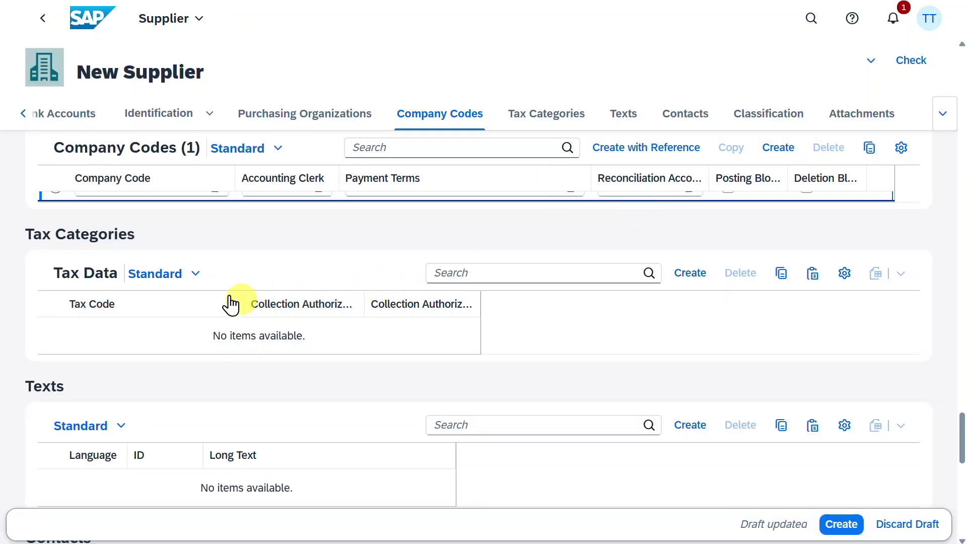
# Assign vendor class Z_SUPPLIER_ABC to the supplier.
pyautogui.scroll(-1, 162, 322)
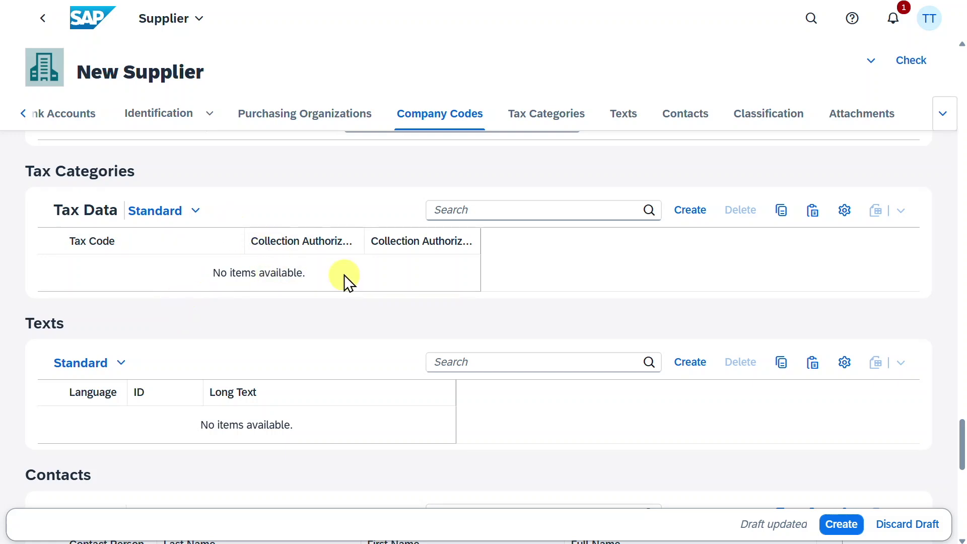
pyautogui.click(634, 114)
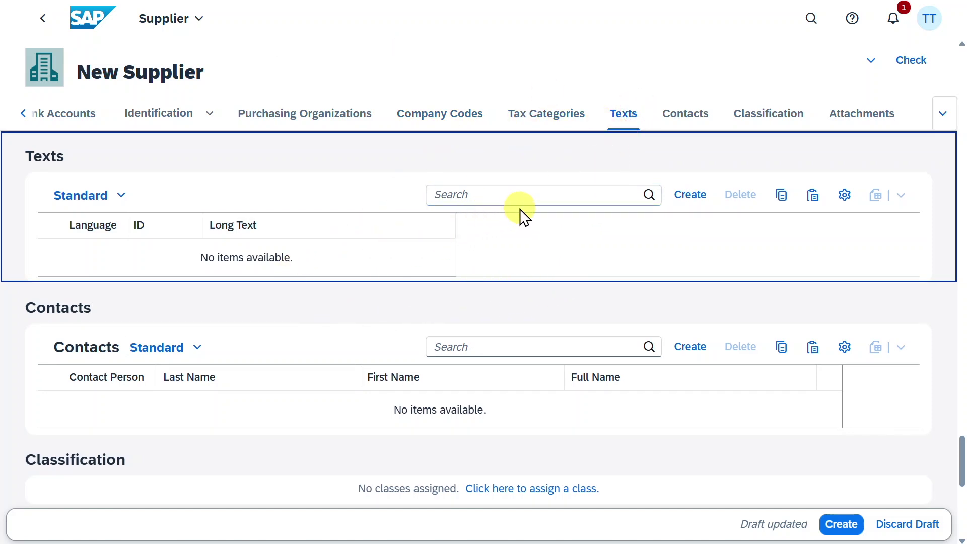
pyautogui.click(699, 123)
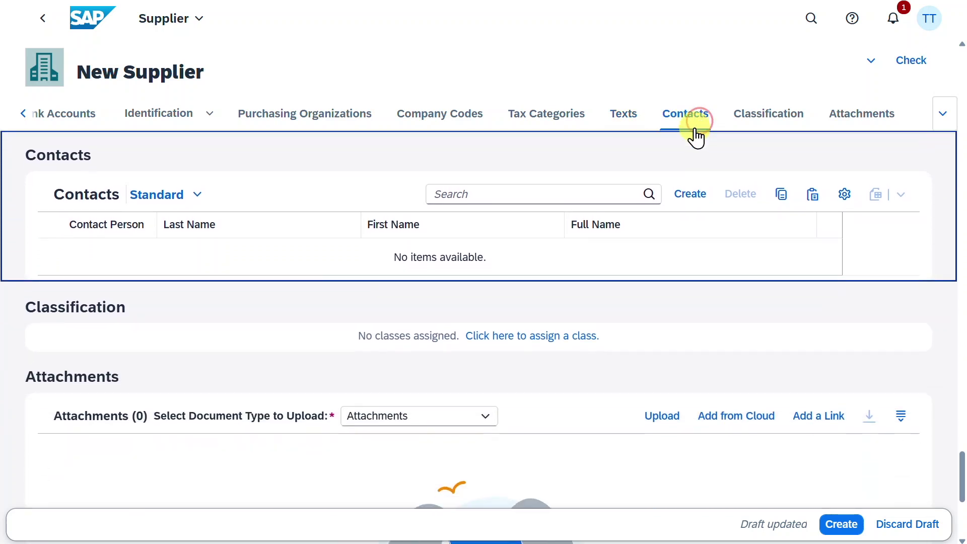
pyautogui.click(759, 121)
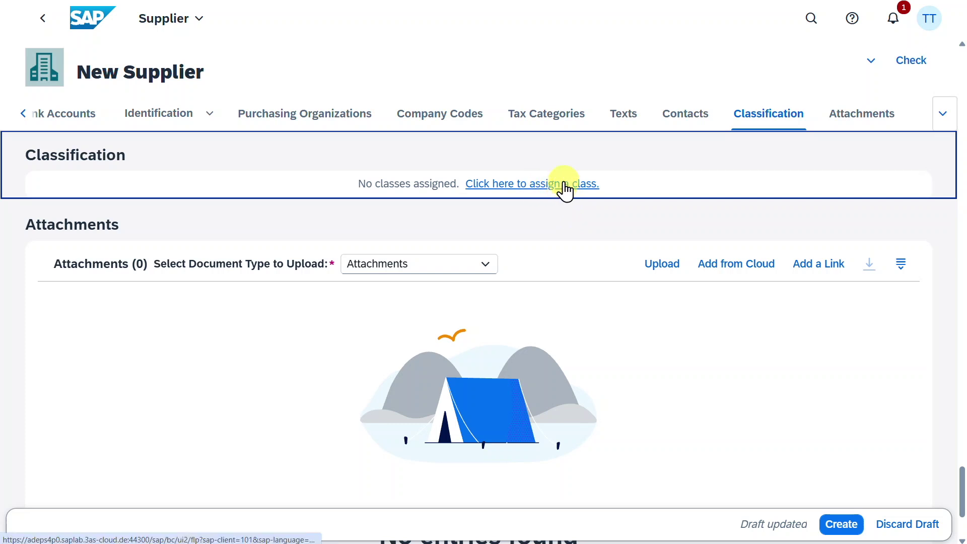
pyautogui.click(528, 184)
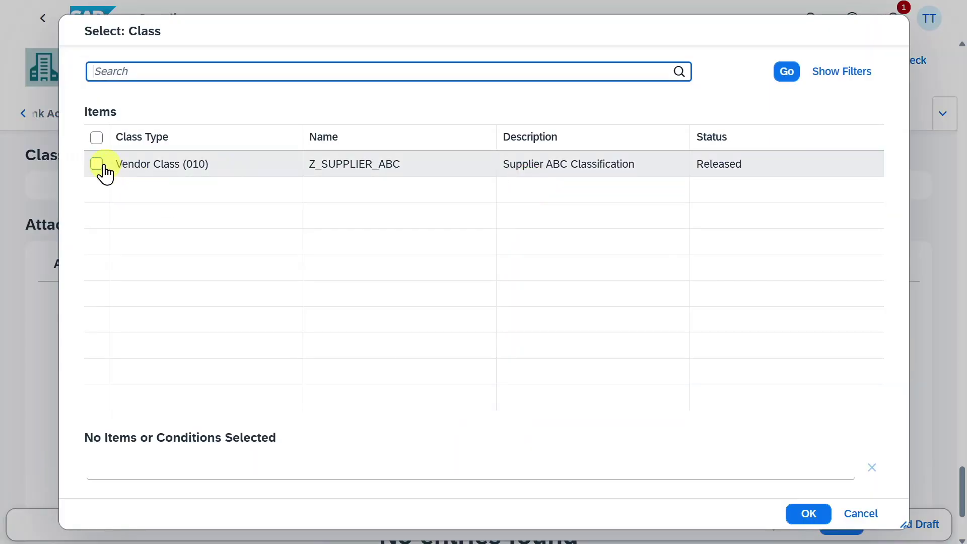
pyautogui.click(97, 164)
pyautogui.click(812, 521)
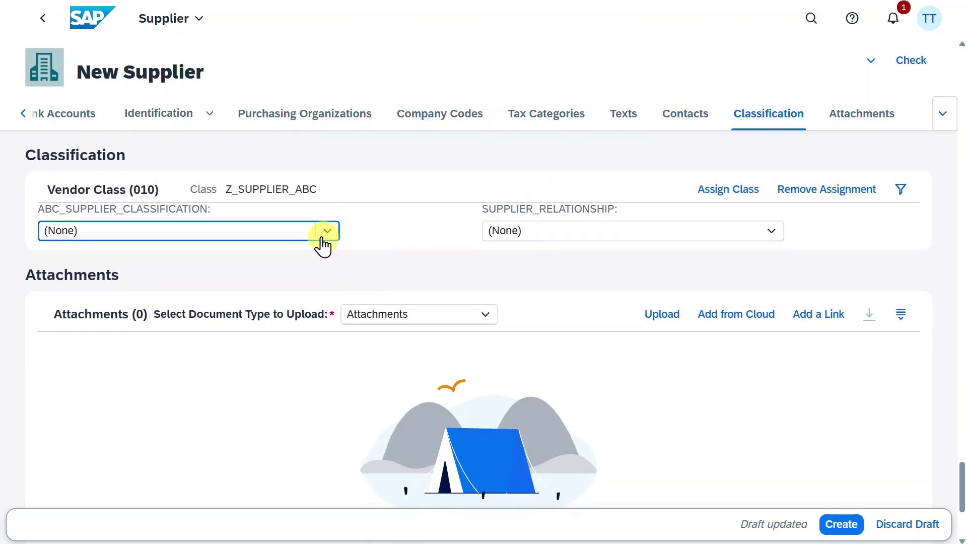
# Set ABC classification to A - Strategically important and relationship to S - Strategic Partner.
pyautogui.click(324, 232)
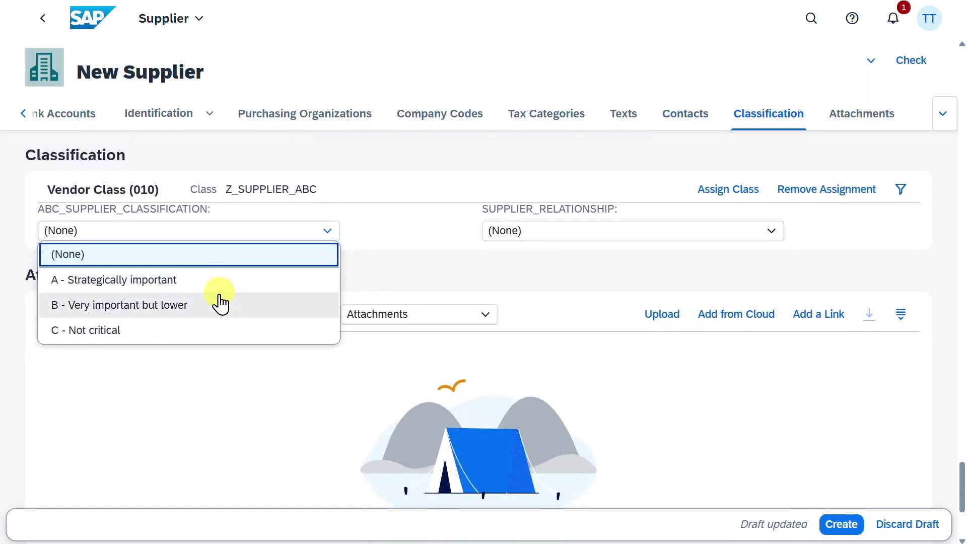
pyautogui.click(222, 283)
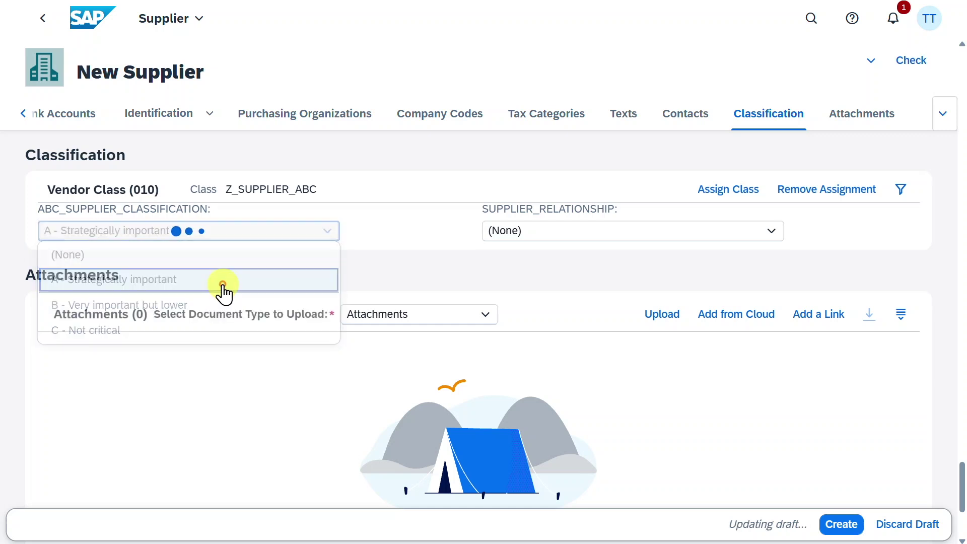
pyautogui.click(738, 230)
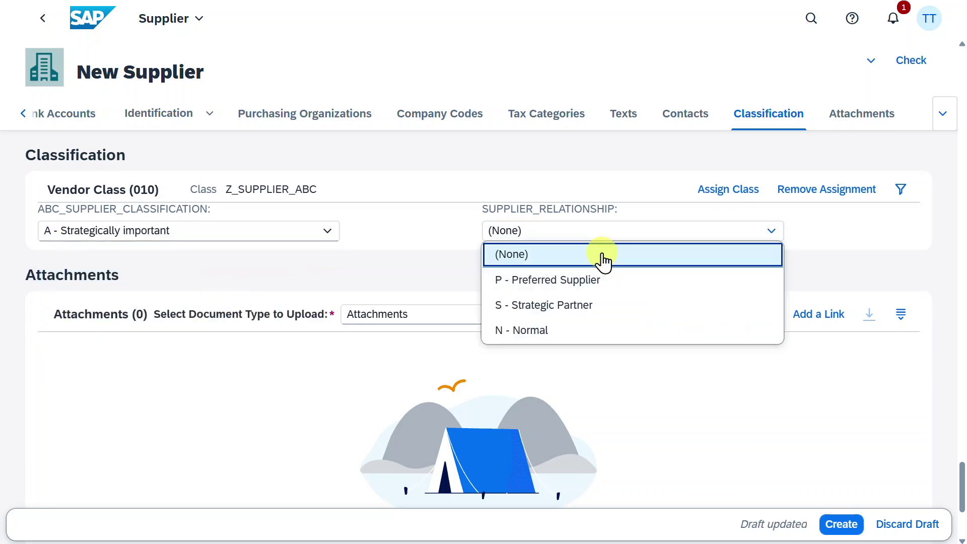
pyautogui.click(565, 306)
pyautogui.click(859, 117)
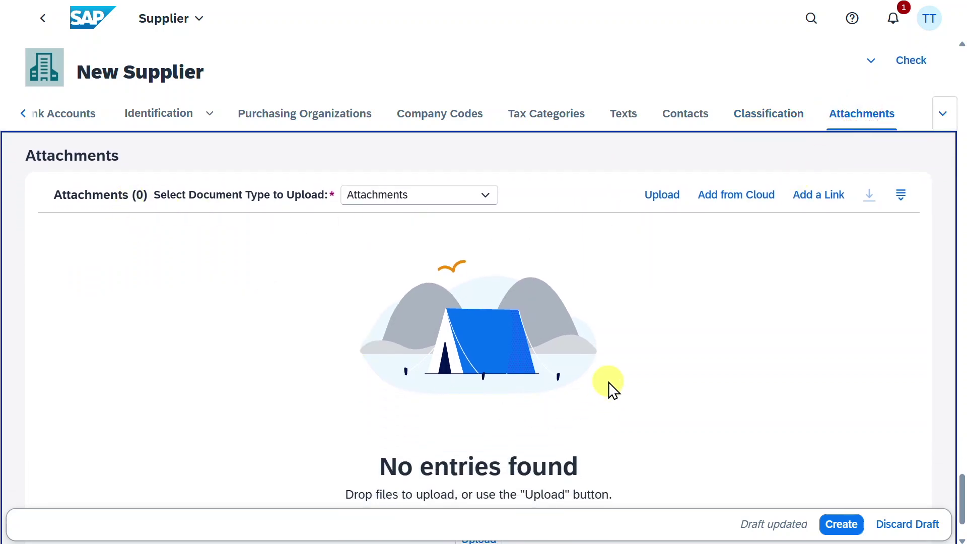
# Check the supplier draft and review the two error messages.
pyautogui.click(903, 63)
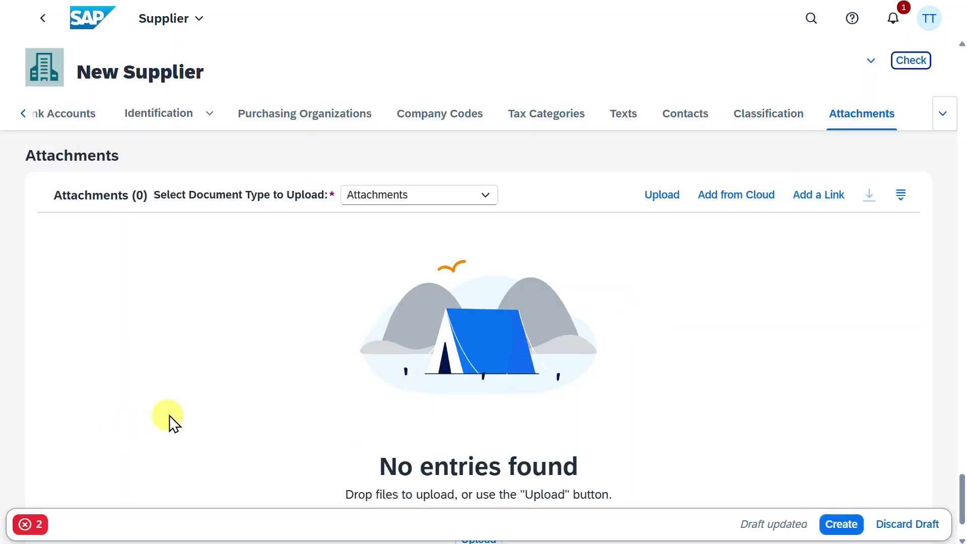
pyautogui.click(44, 526)
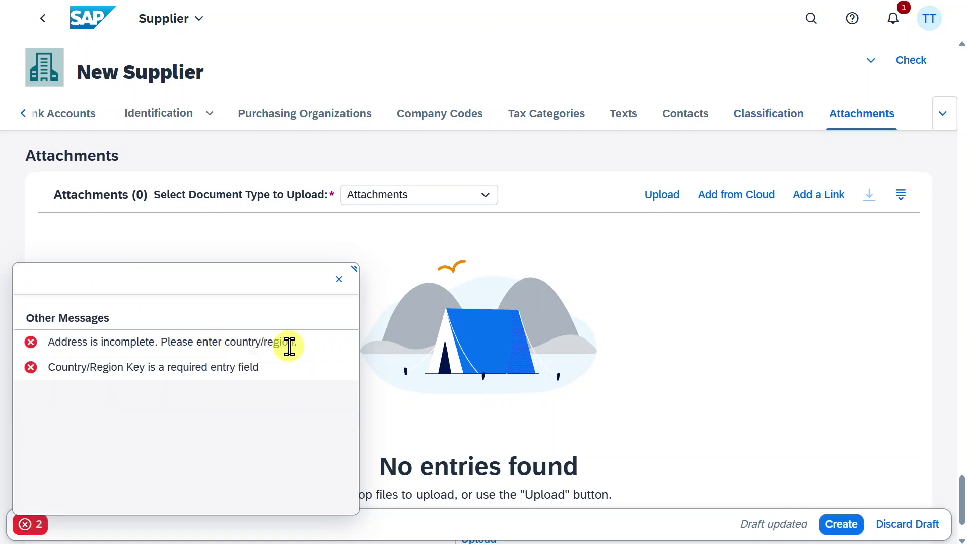
pyautogui.click(339, 280)
# Set the address country to France and region Aisne (02), then create the supplier.
pyautogui.click(20, 117)
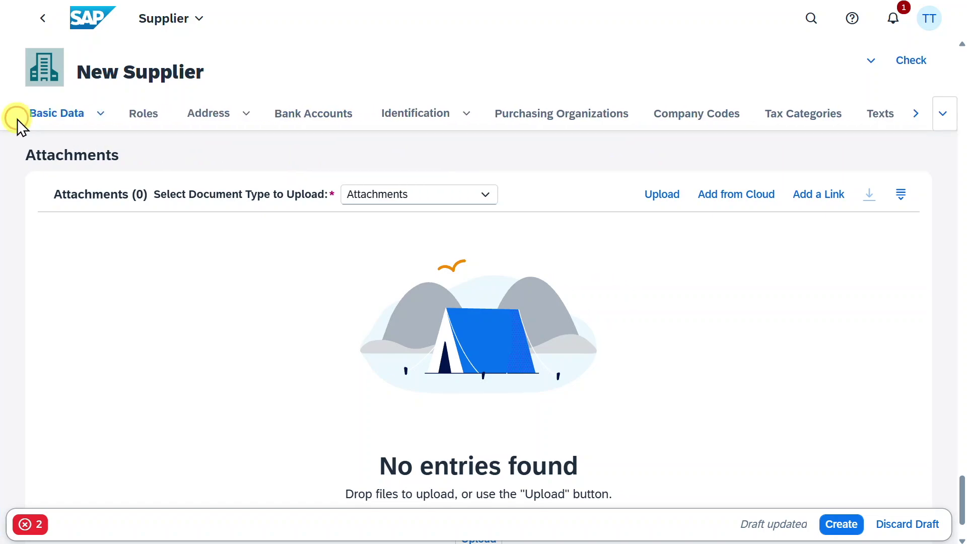
pyautogui.click(17, 119)
pyautogui.click(220, 121)
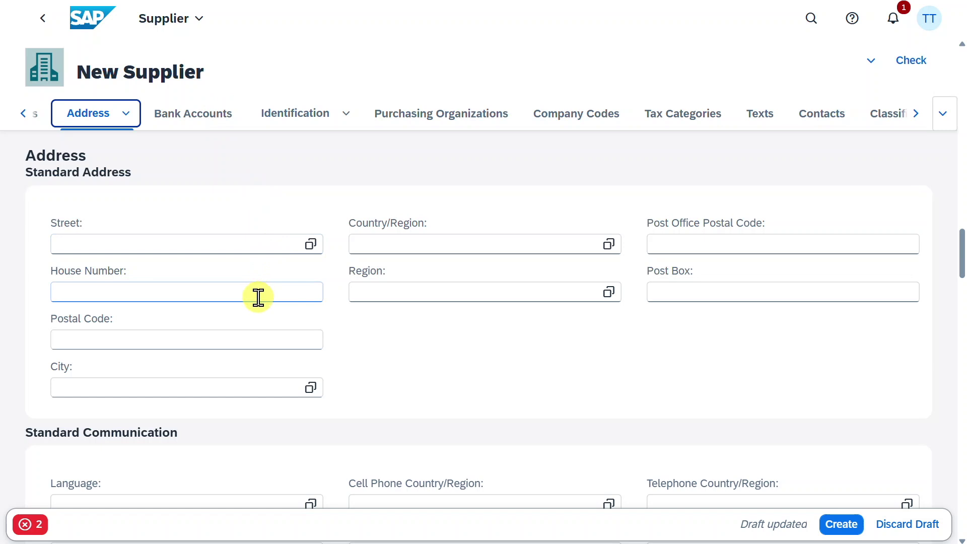
pyautogui.click(394, 244)
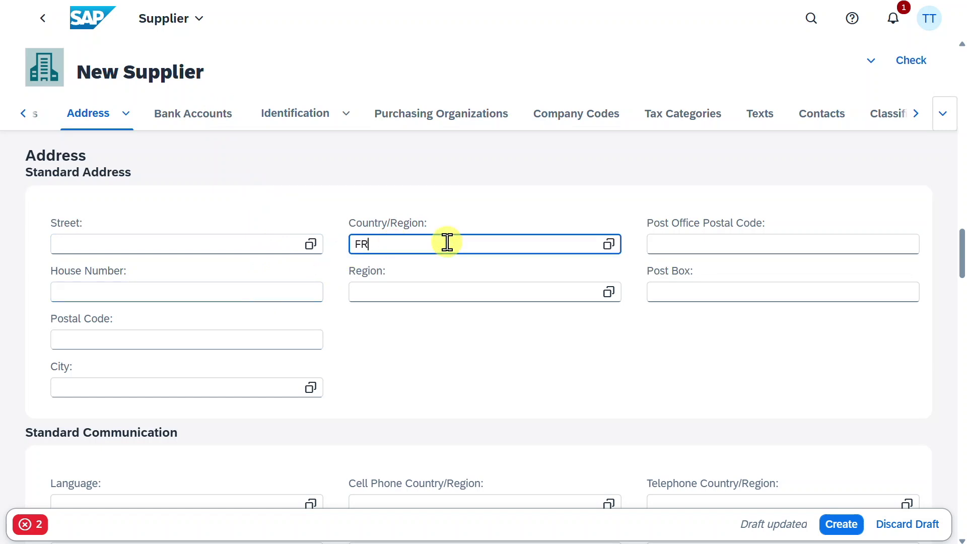
pyautogui.click(428, 291)
pyautogui.click(609, 292)
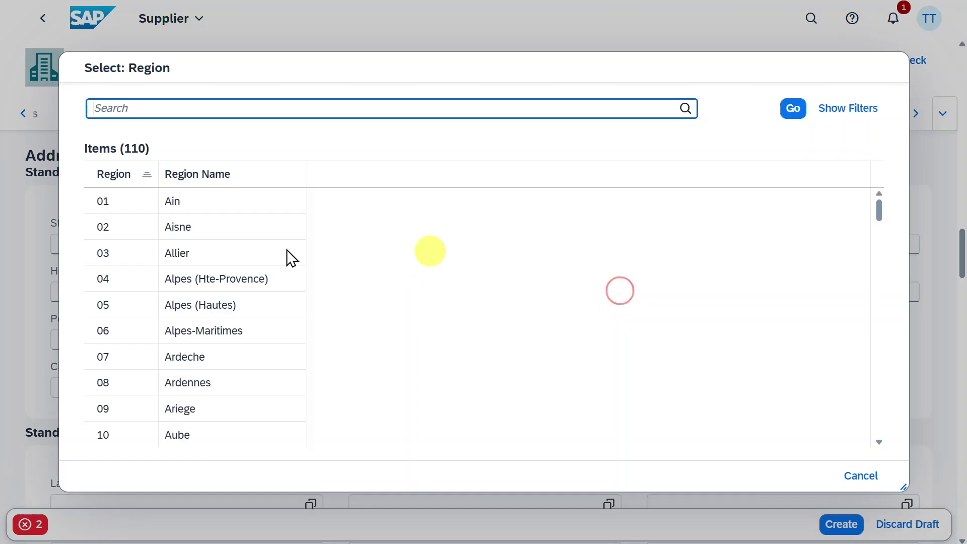
pyautogui.click(189, 235)
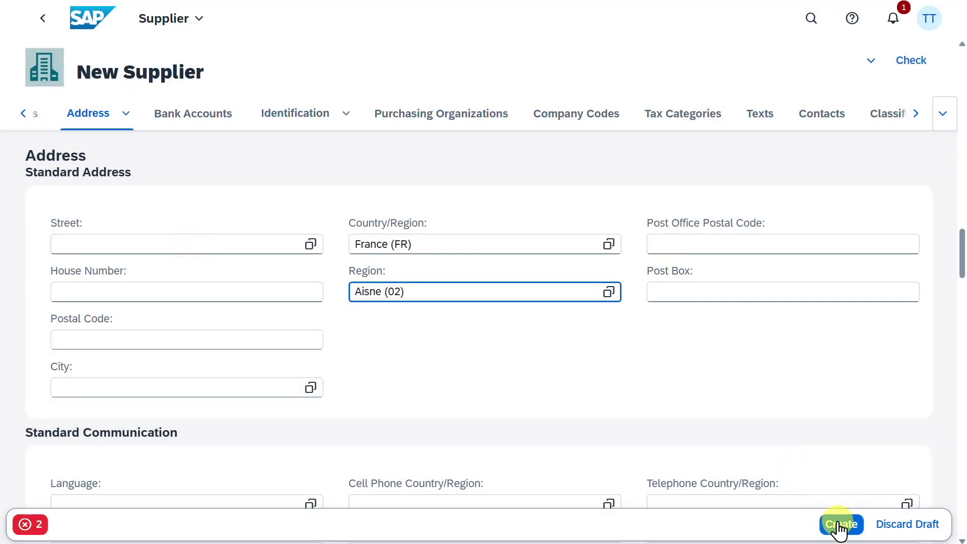
pyautogui.click(840, 524)
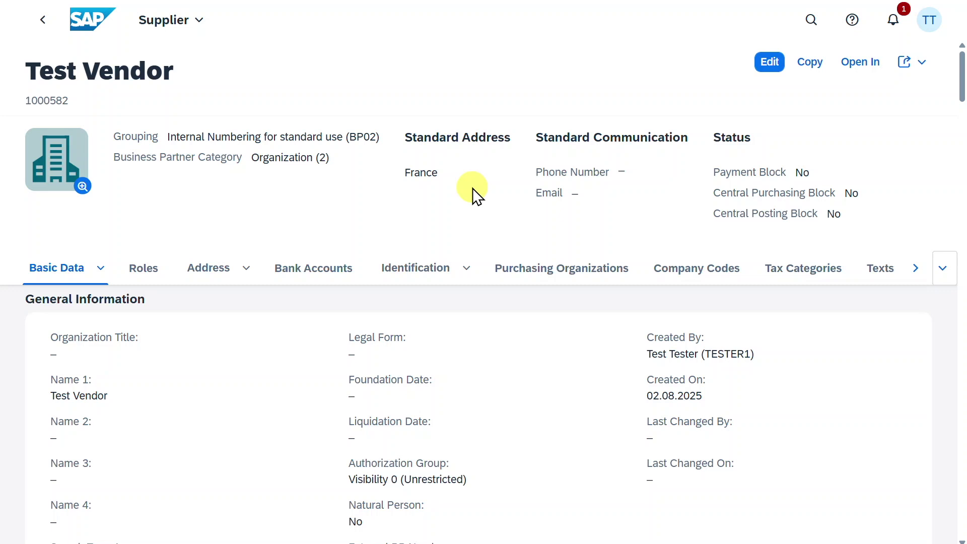
# Copy the new supplier number and open Display Supplier List via a 'display' search.
pyautogui.moveTo(67, 96); pyautogui.dragTo(25, 100)
pyautogui.hotkey('ctrl', 'c')
pyautogui.click(810, 22)
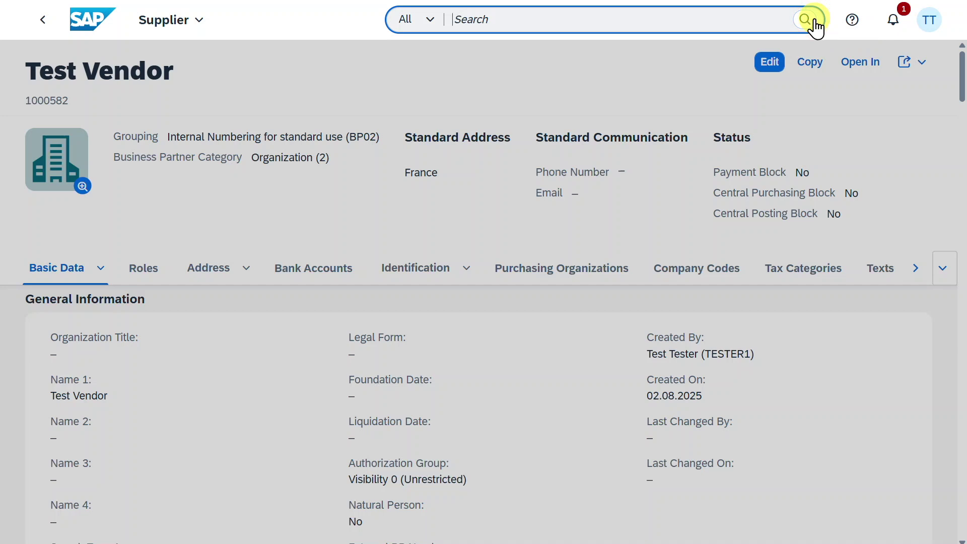
pyautogui.write('display suppli')
pyautogui.click(580, 135)
# Filter the list by the pasted supplier number to show Test Vendor, then open column settings.
pyautogui.click(289, 138)
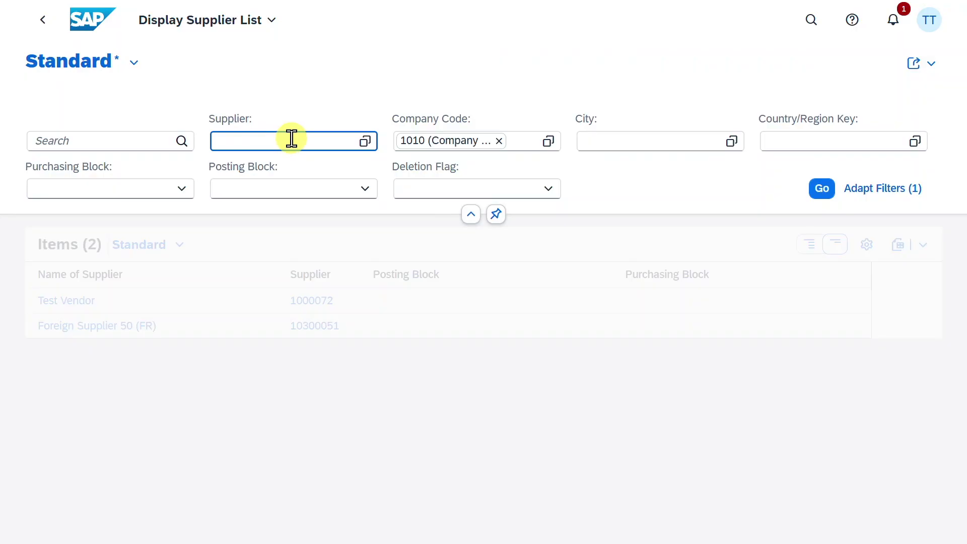
pyautogui.hotkey('ctrl', 'v')
pyautogui.click(321, 227)
pyautogui.click(813, 188)
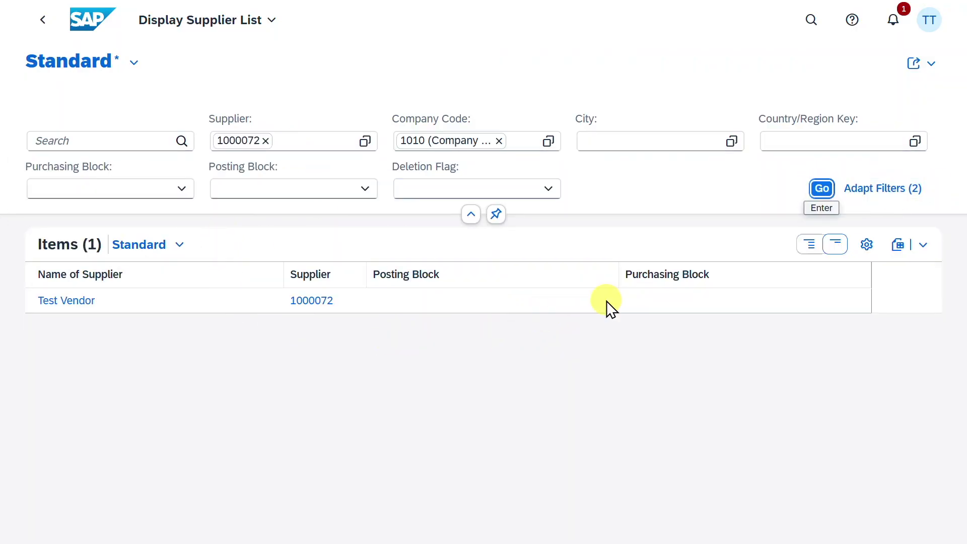
pyautogui.click(865, 245)
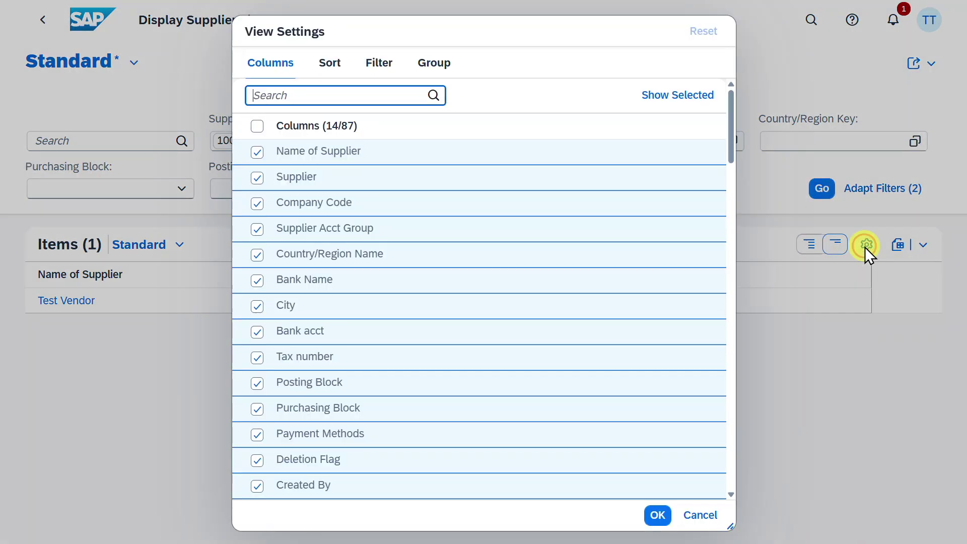
pyautogui.scroll(-6, 384, 272)
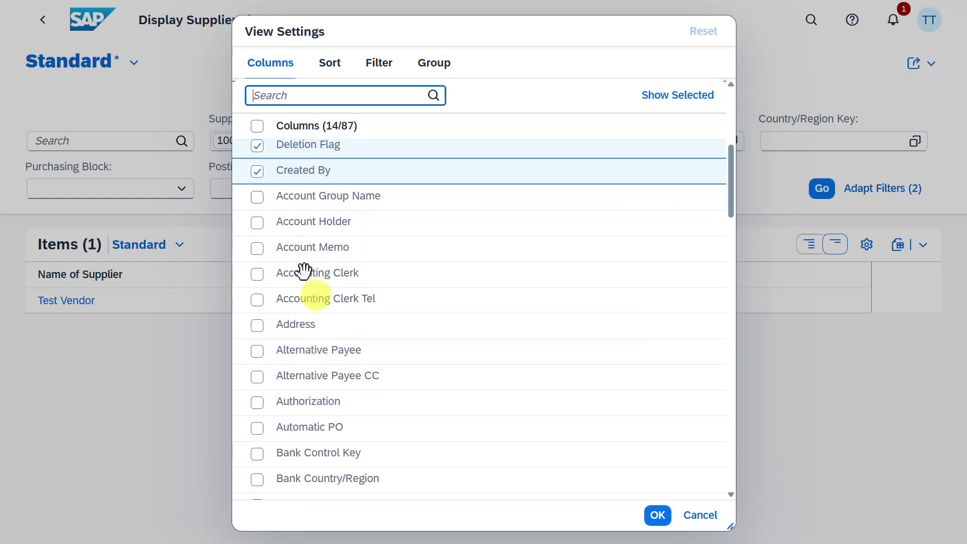